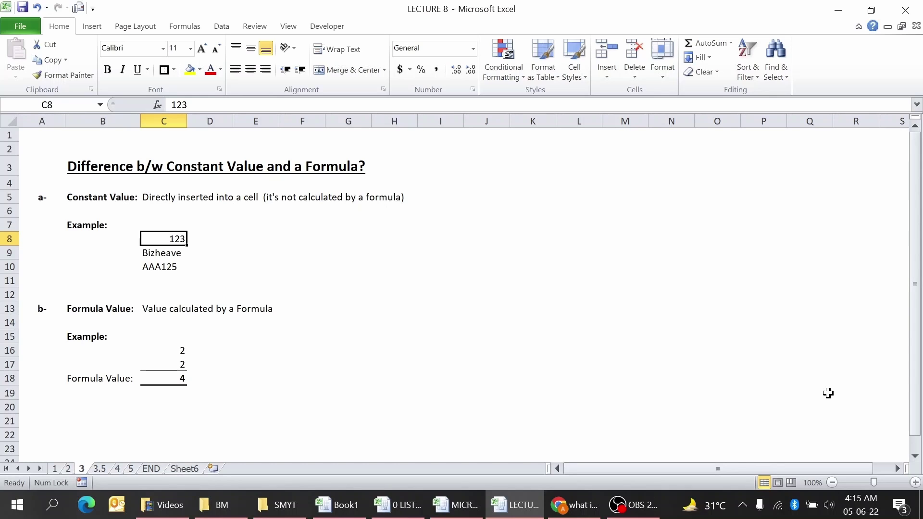
Add two constant values beside the first examples: 456 in D8 and Consulting in D9.
key("Right")
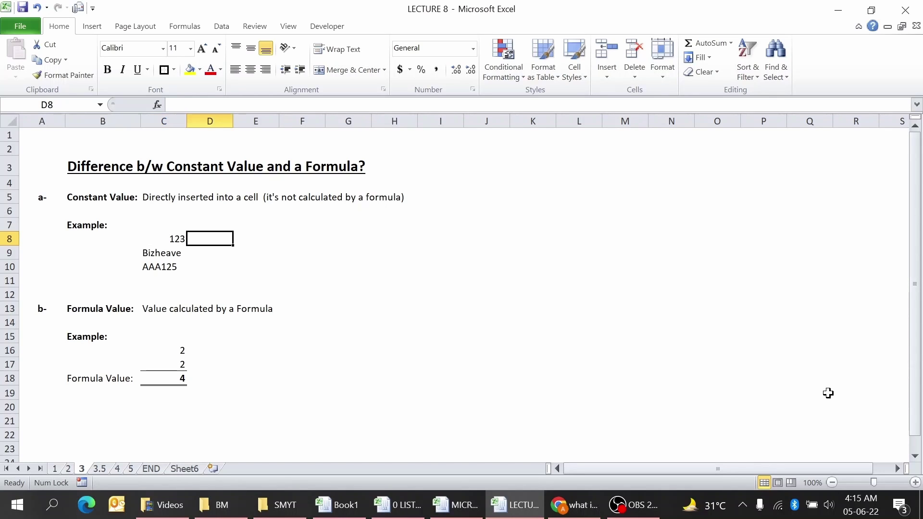
type("456")
key("Return")
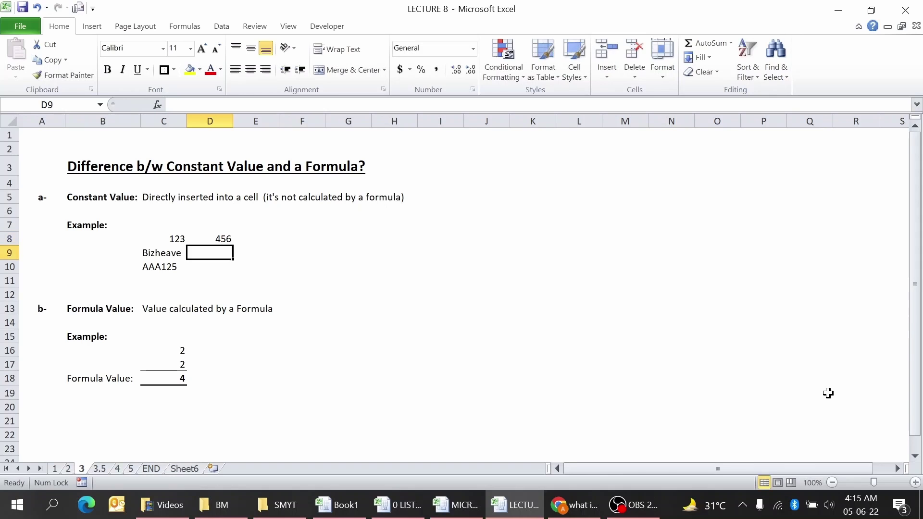
key("Left")
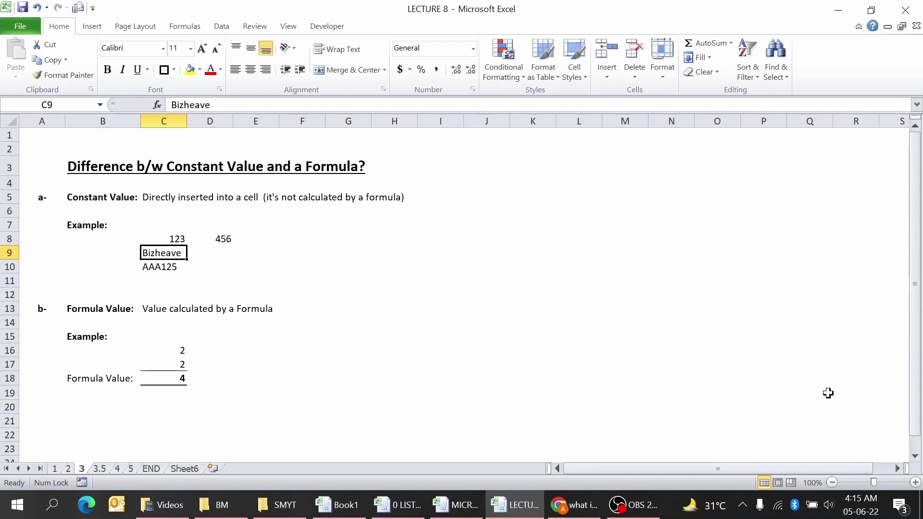
key("Right")
type("Con")
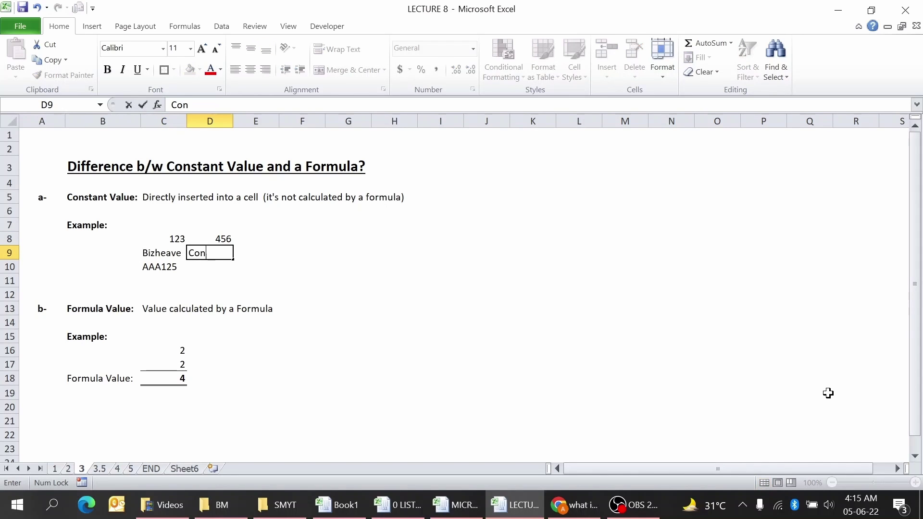
type("sulting")
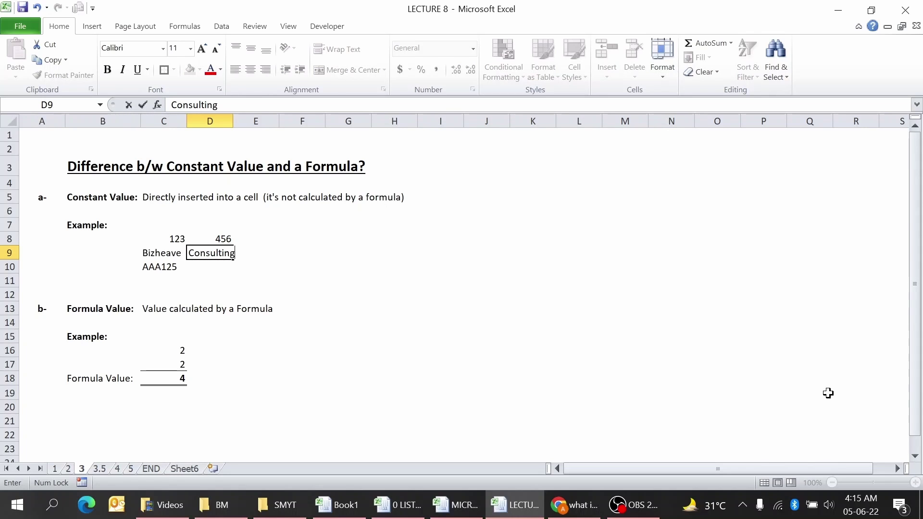
key("Return")
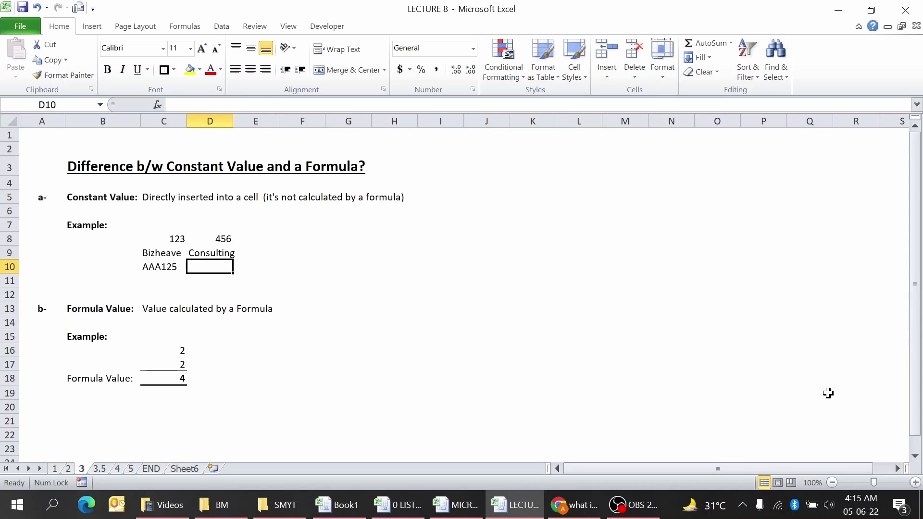
Enter the mixed constant value bbb693 in D10, beside AAA125.
key("Up")
key("Up")
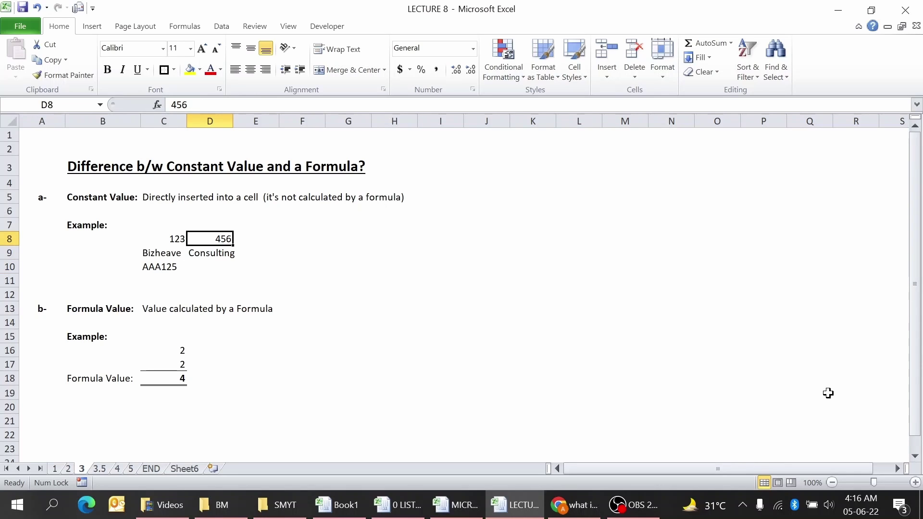
key("Down")
key("Down")
key("Left")
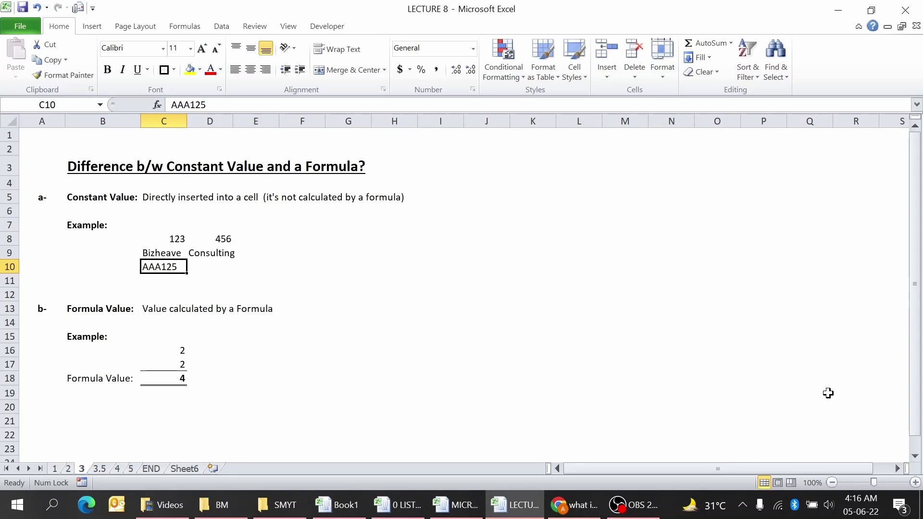
key("Right")
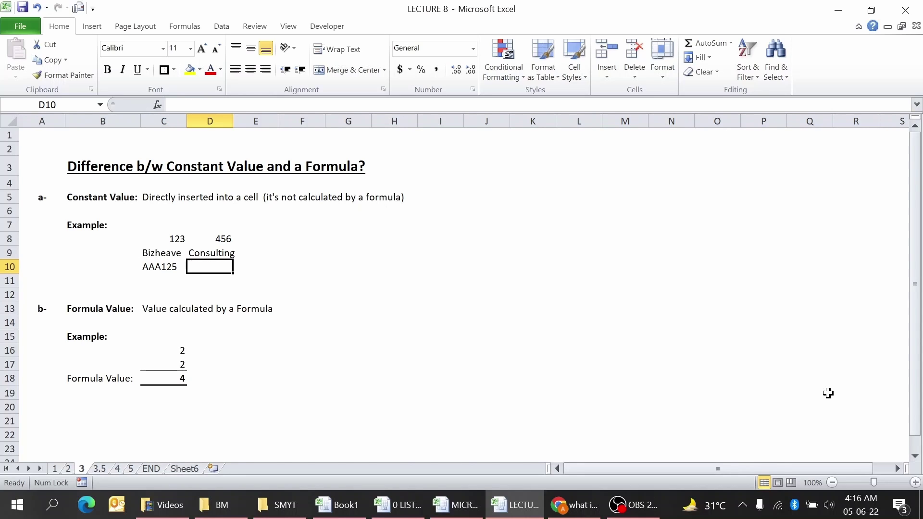
type("bbb693")
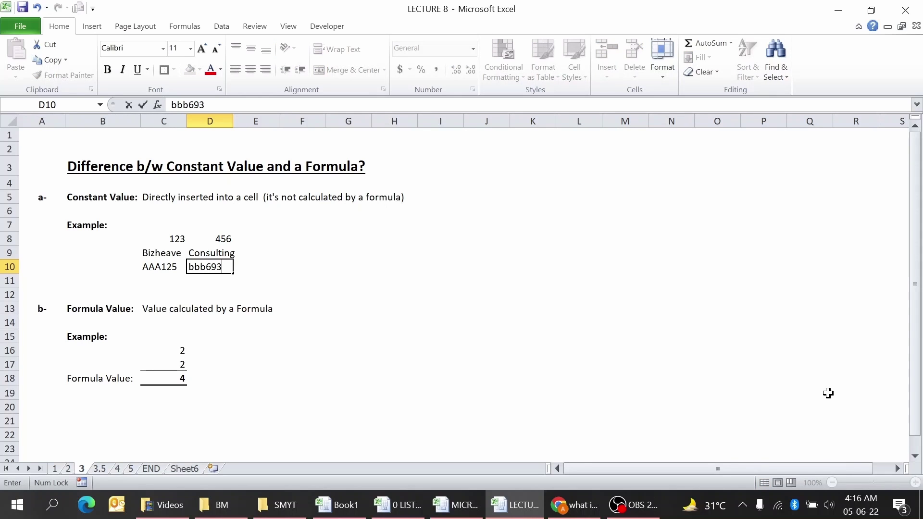
key("Return")
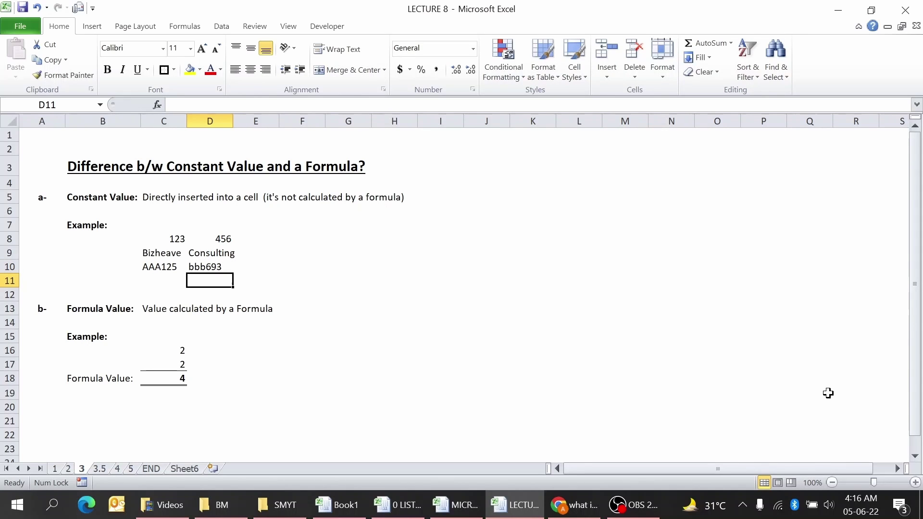
Examine the Formula Value example, including the formula in C18 and the two source cells C16:C17 it adds.
key("Left")
key("Left")
key("Down")
key("Down")
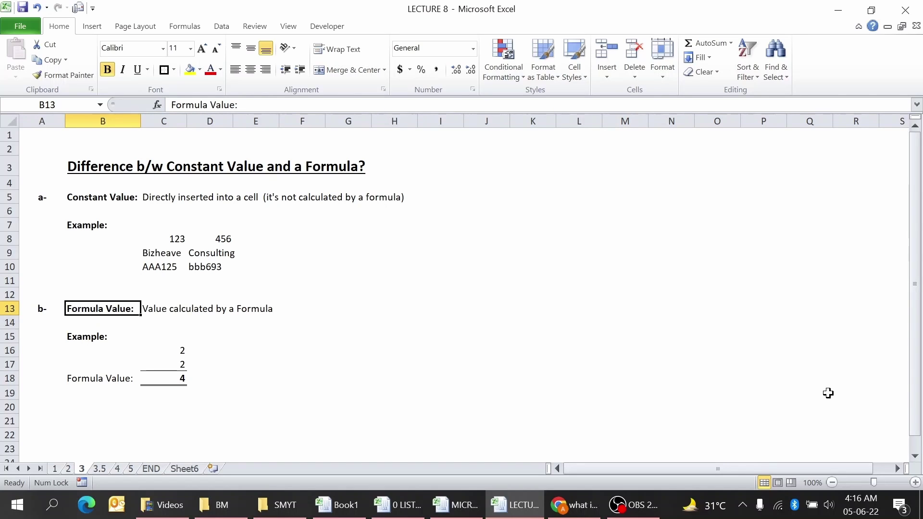
key("Down")
key("Down")
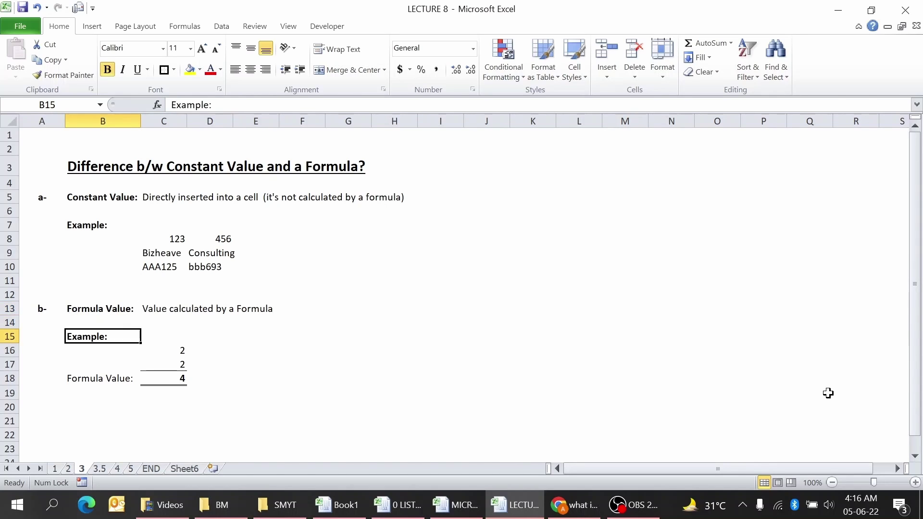
key("Right")
key("Down")
key("Down")
key("Down")
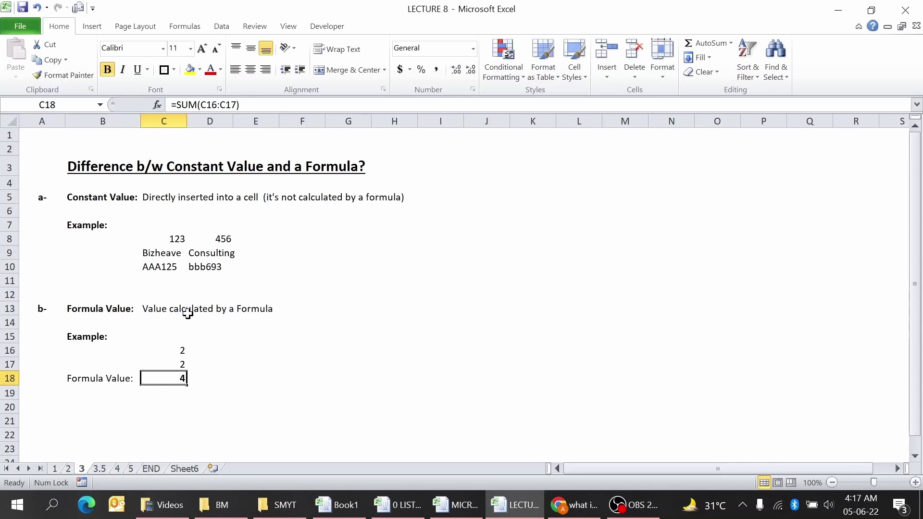
left_click_drag(165, 351, 166, 364)
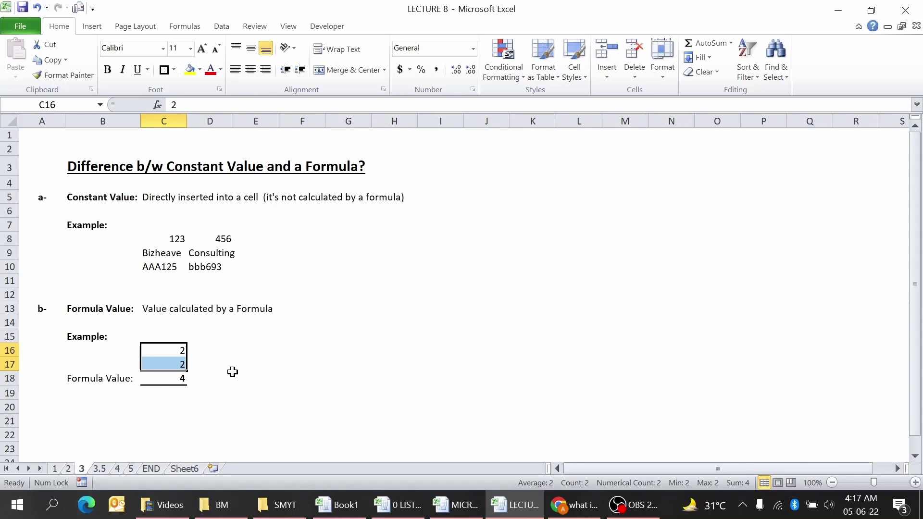
Go to sheet 3.5, view the contents of the Clipboard pane, and close the pane again.
key("ctrl+Page_Down")
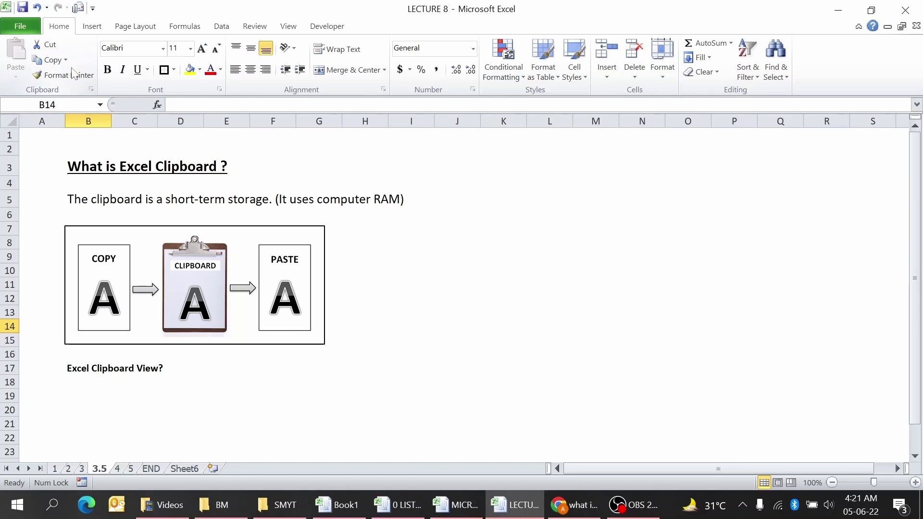
left_click(91, 90)
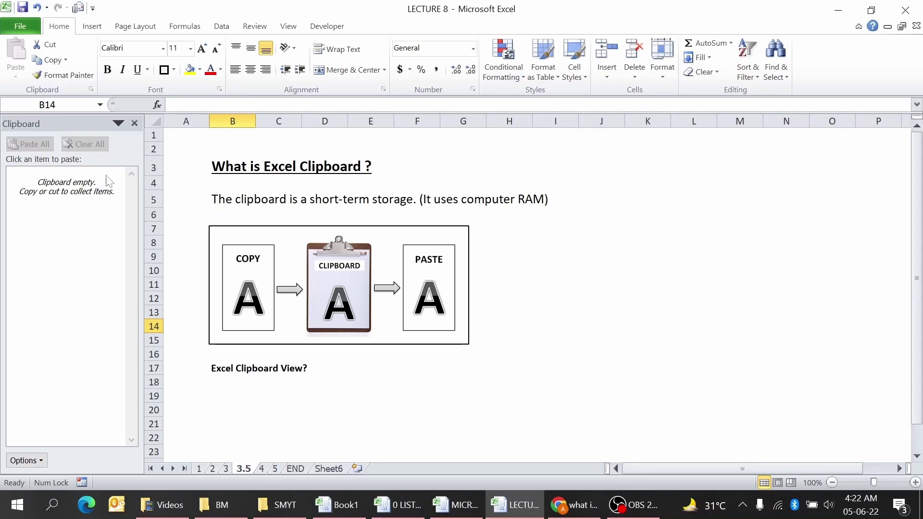
left_click(134, 124)
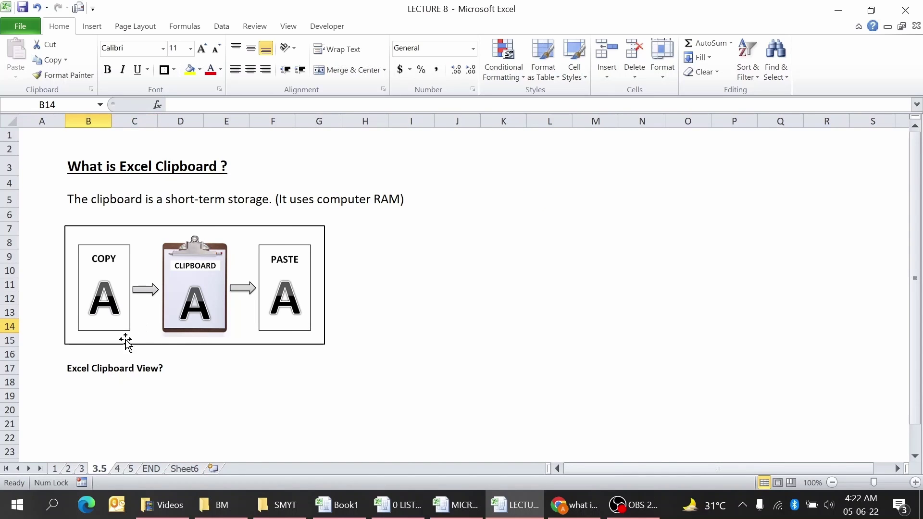
Enter A in cell B19 below the Excel Clipboard View? heading.
left_click(91, 394)
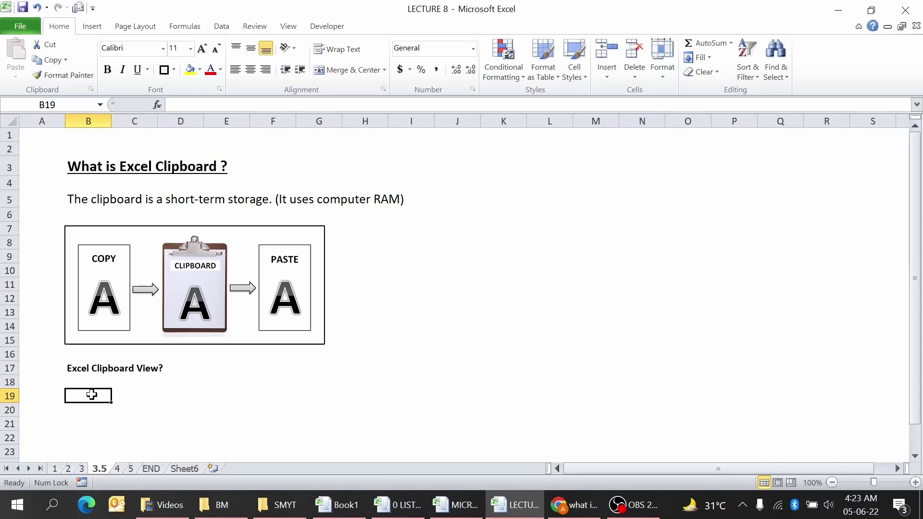
type("A")
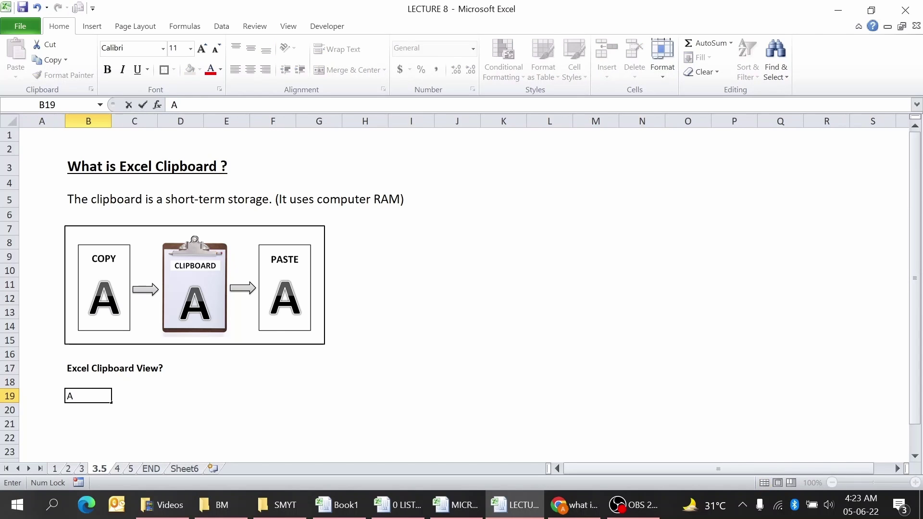
key("Return")
Copy the content of B19 into B20 and open the Clipboard pane.
left_click(91, 394)
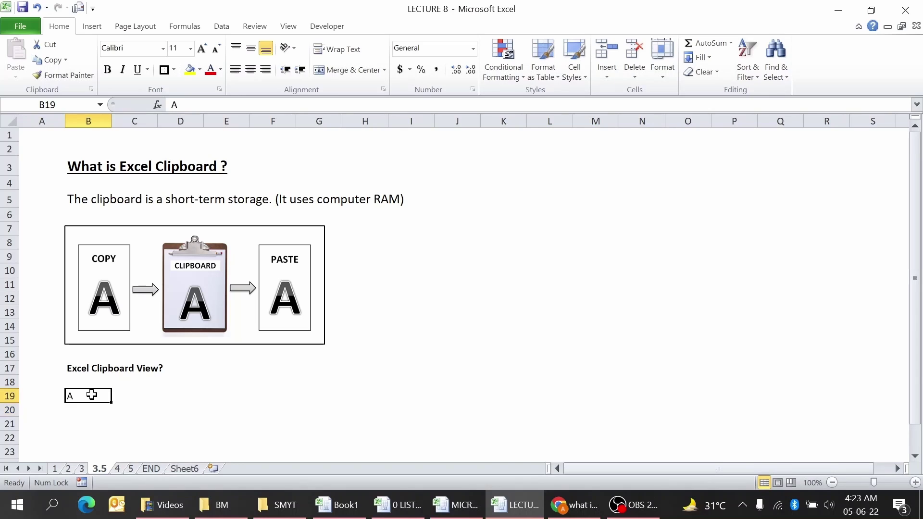
key("ctrl+c")
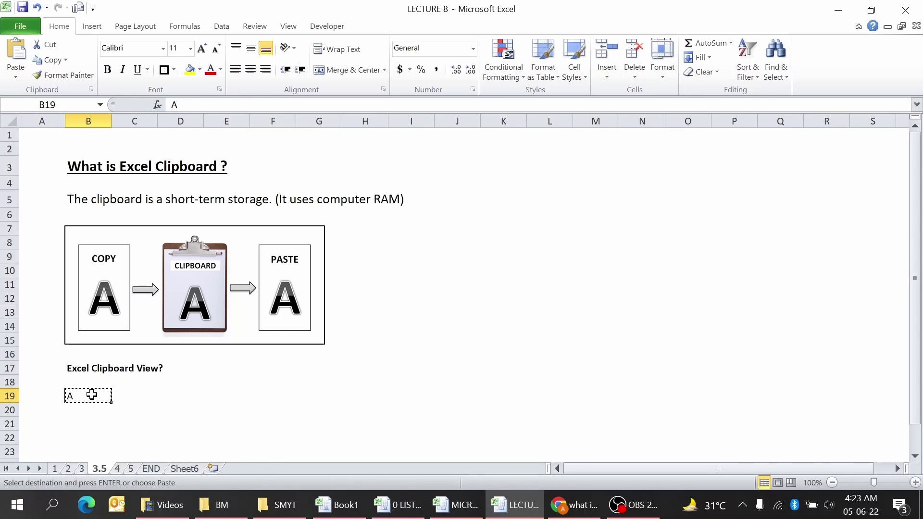
key("Down")
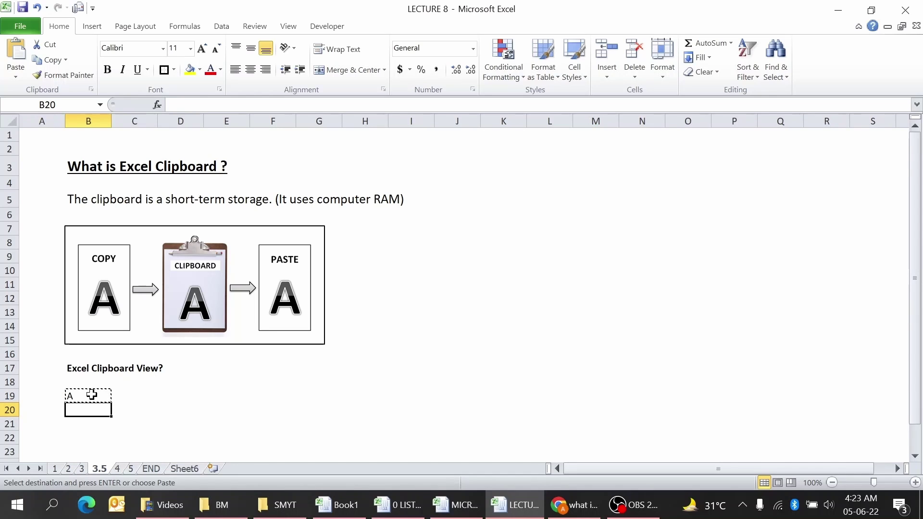
key("Return")
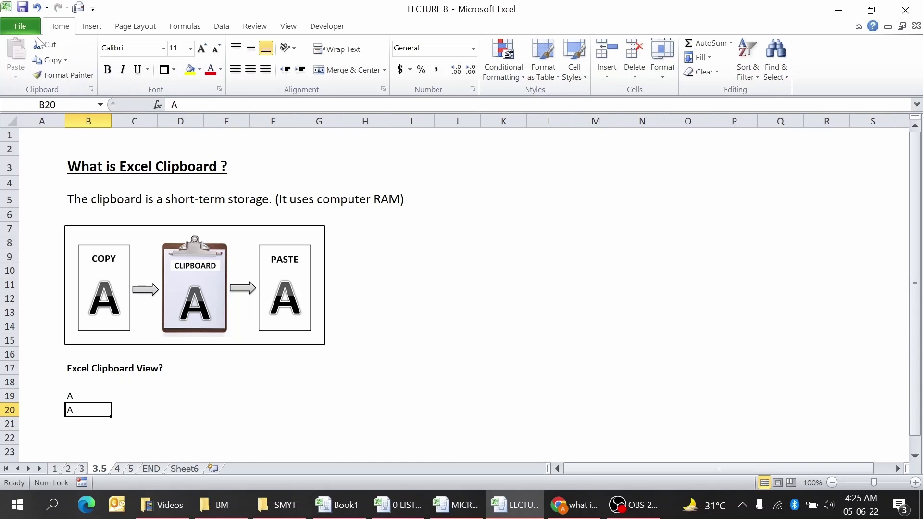
left_click(92, 90)
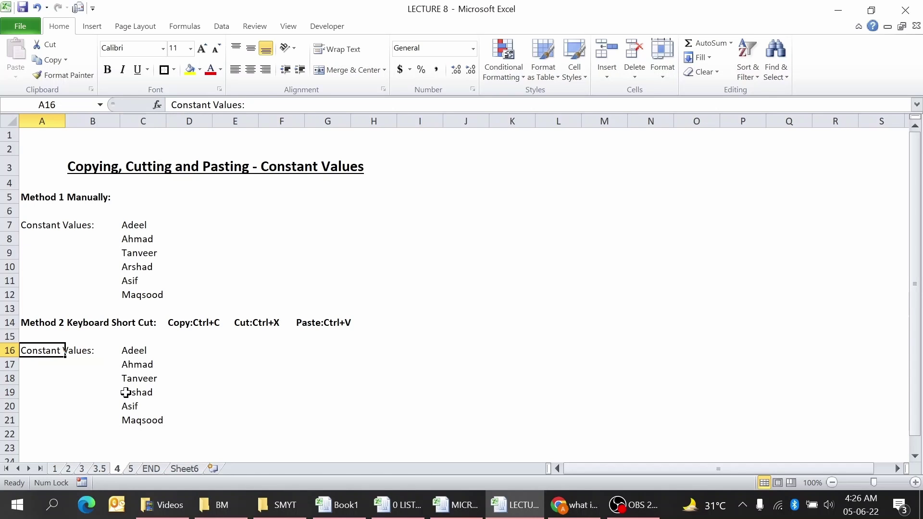
Copy the Method 1 list of constant values in C7:C12 and paste it starting at E7.
key("ctrl+Up")
key("ctrl+Up")
key("ctrl+Up")
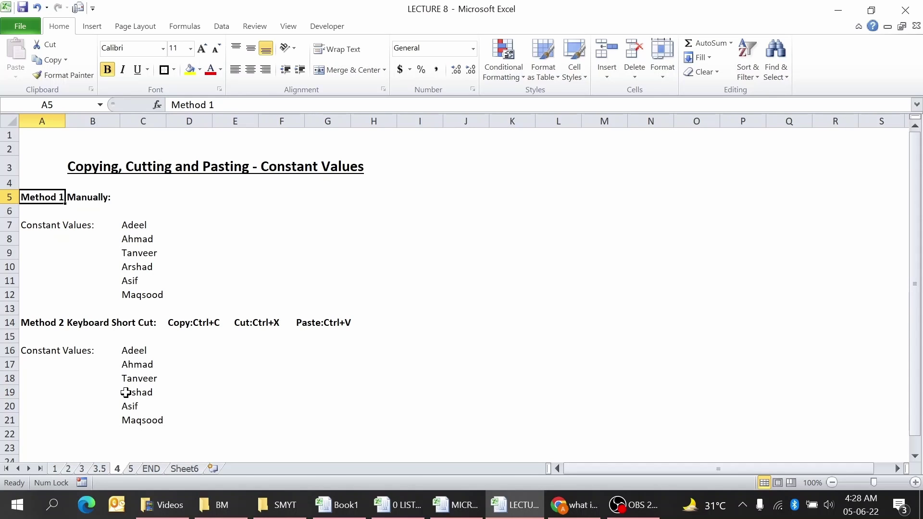
key("Right")
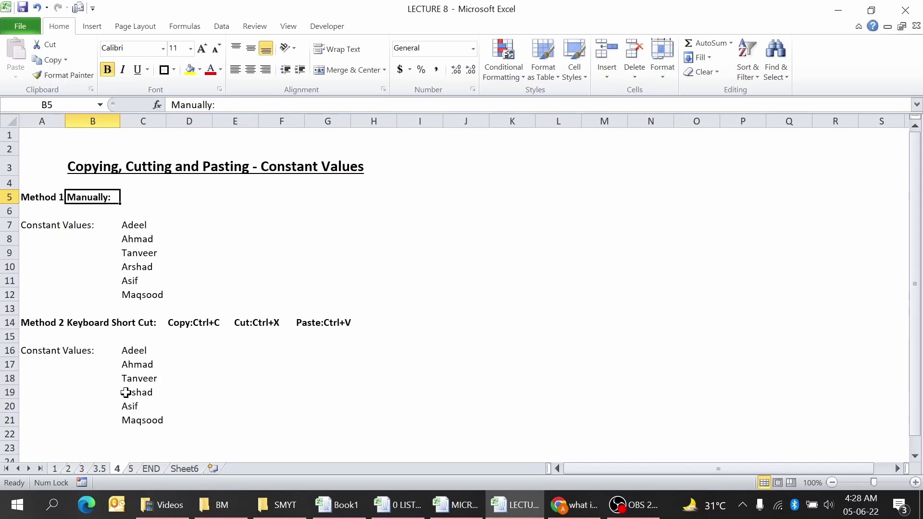
key("Down")
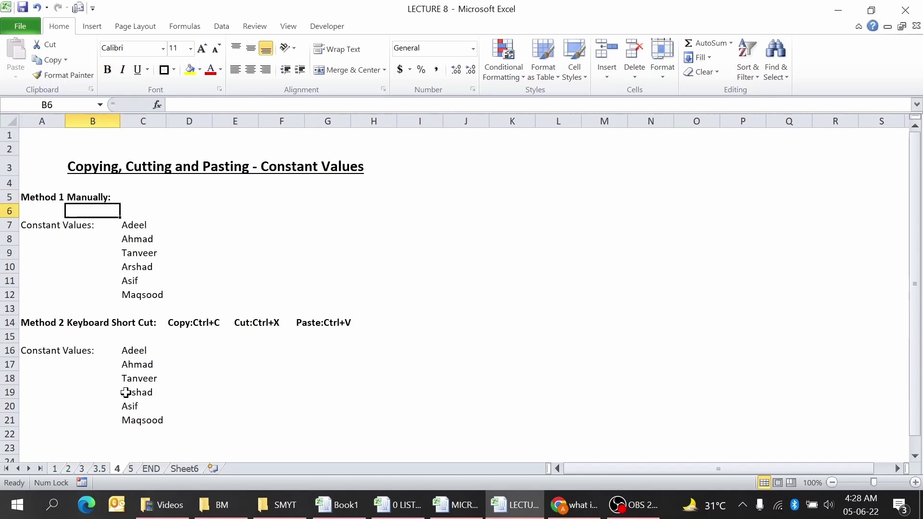
key("Down")
key("Left")
key("Right")
key("Right")
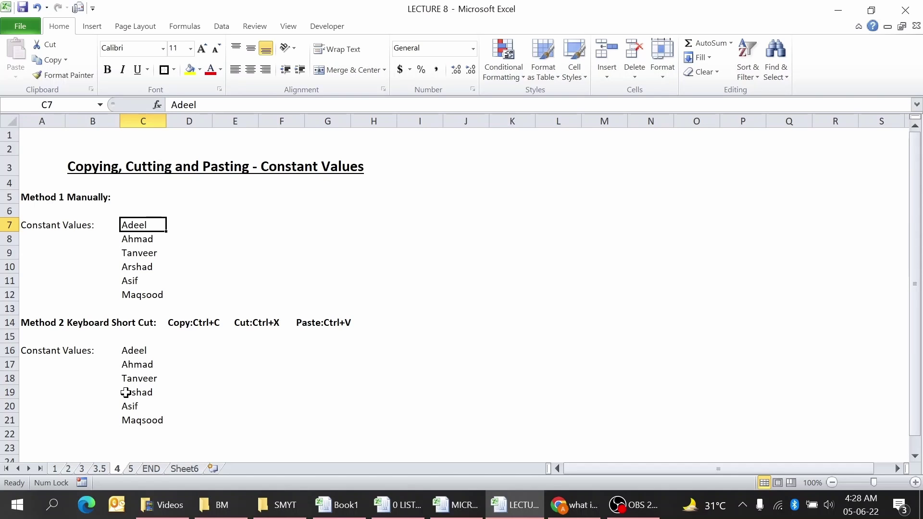
key("ctrl+shift+Down")
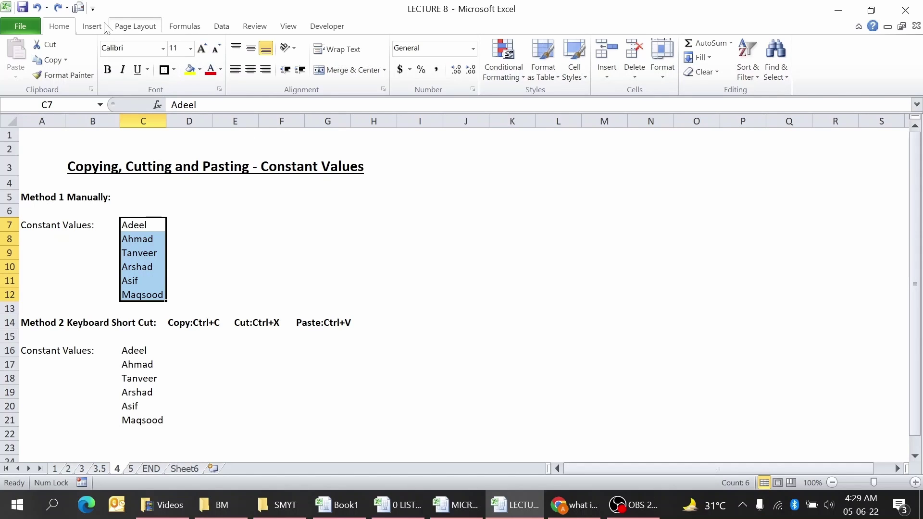
left_click(53, 64)
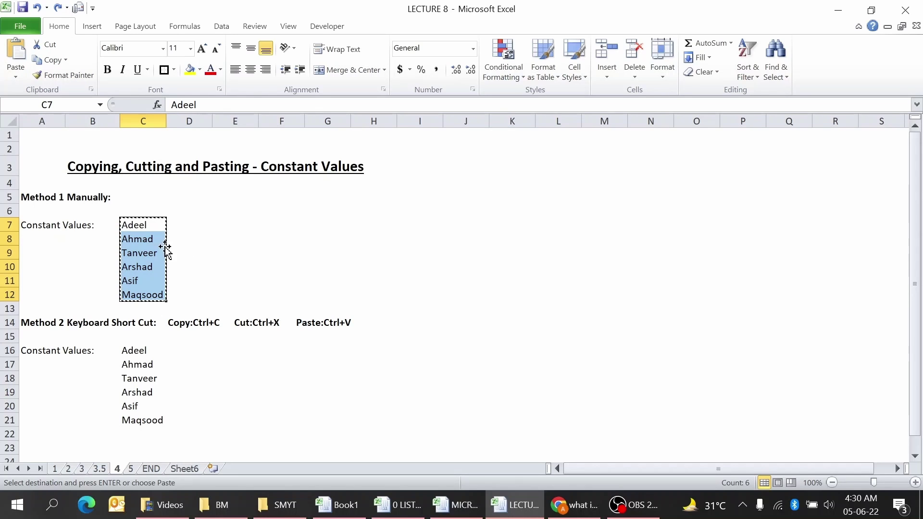
left_click(230, 220)
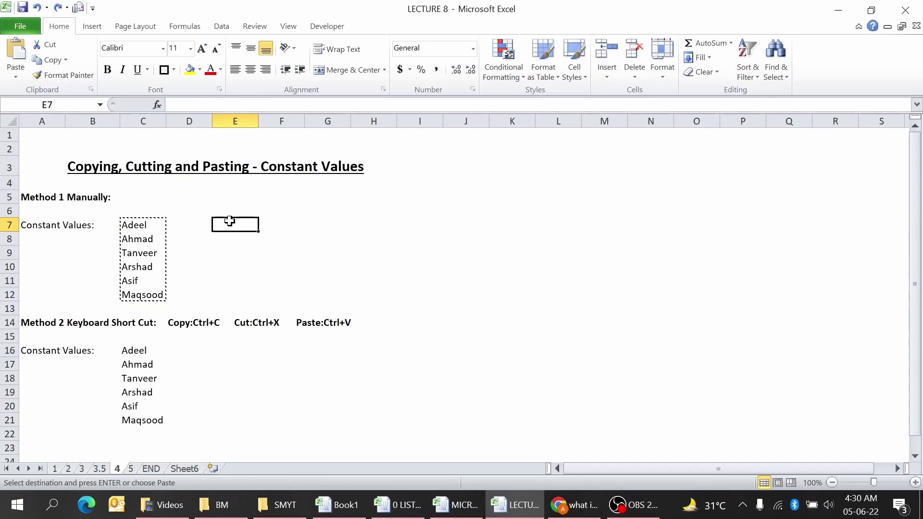
left_click(16, 53)
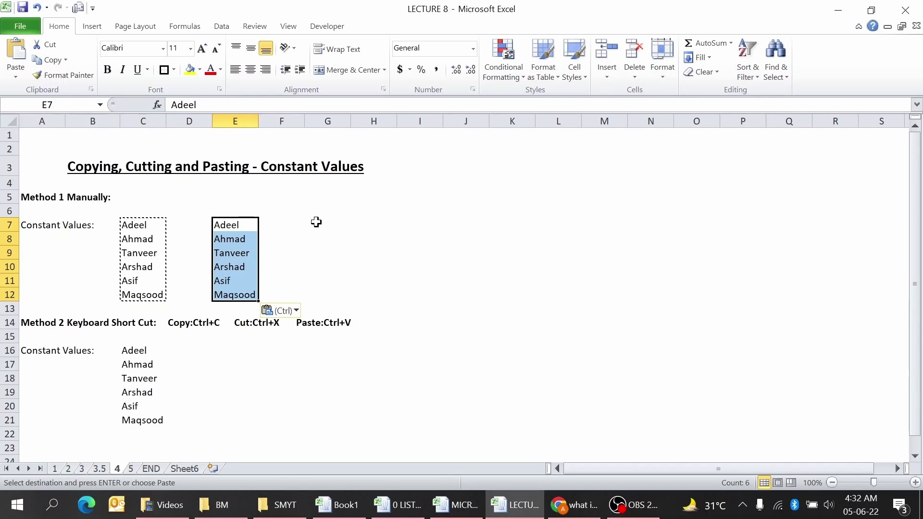
Cut the Method 1 list of constant values in E7:E12 and paste it starting at G7.
left_click(50, 45)
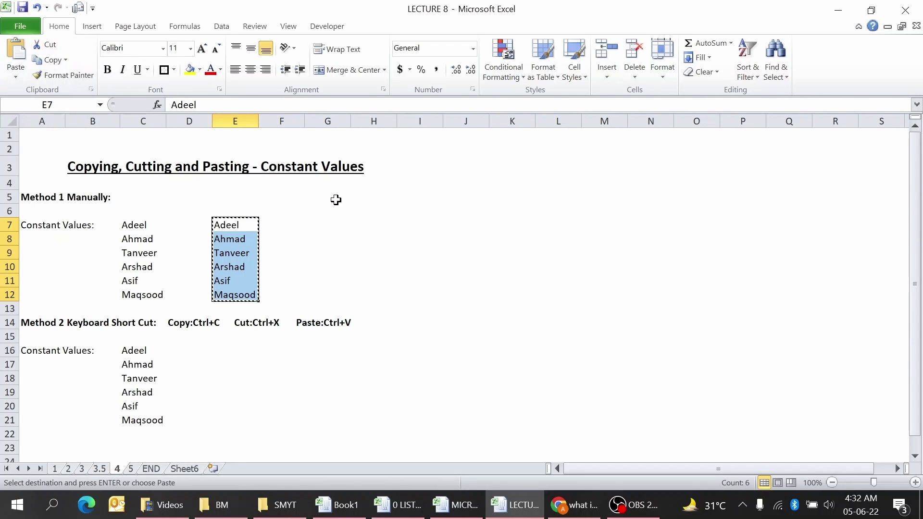
key("Right")
key("Right")
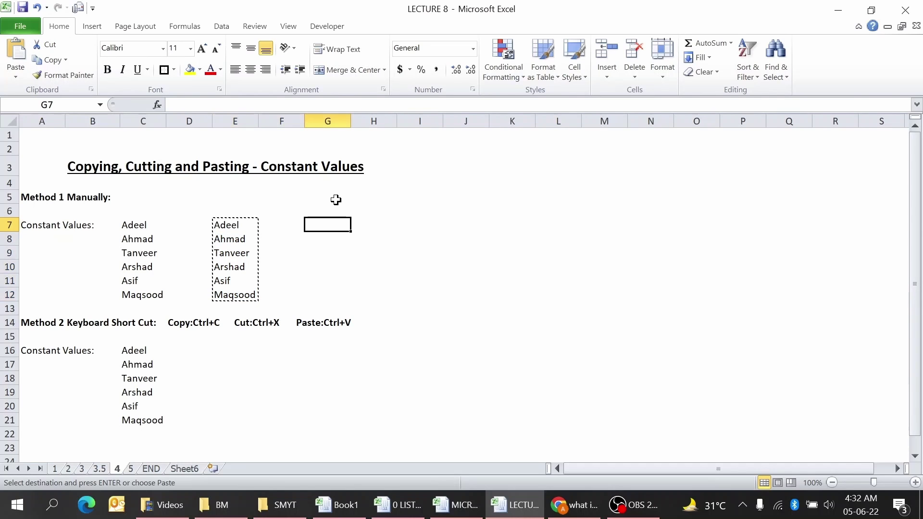
left_click(18, 54)
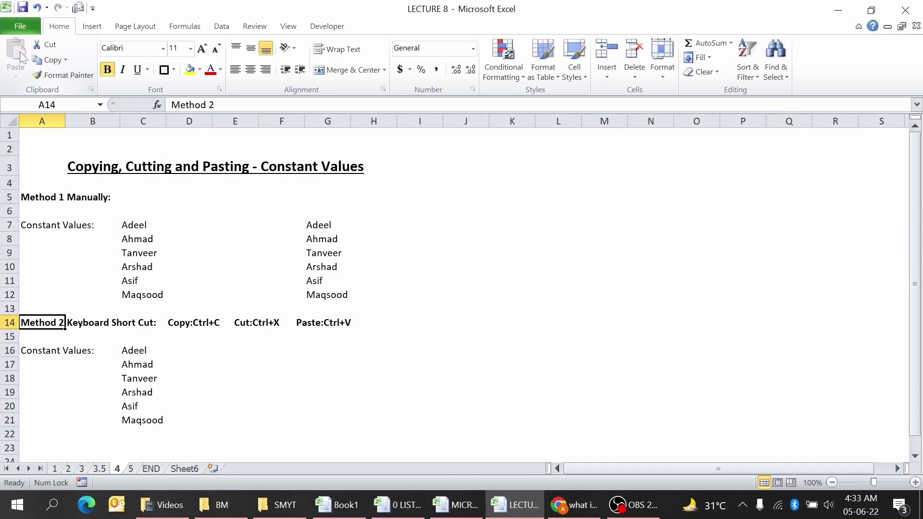
Copy the Method 2 list of constant values in C16:C21 and paste it starting at E16.
key("Right")
key("Right")
key("Right")
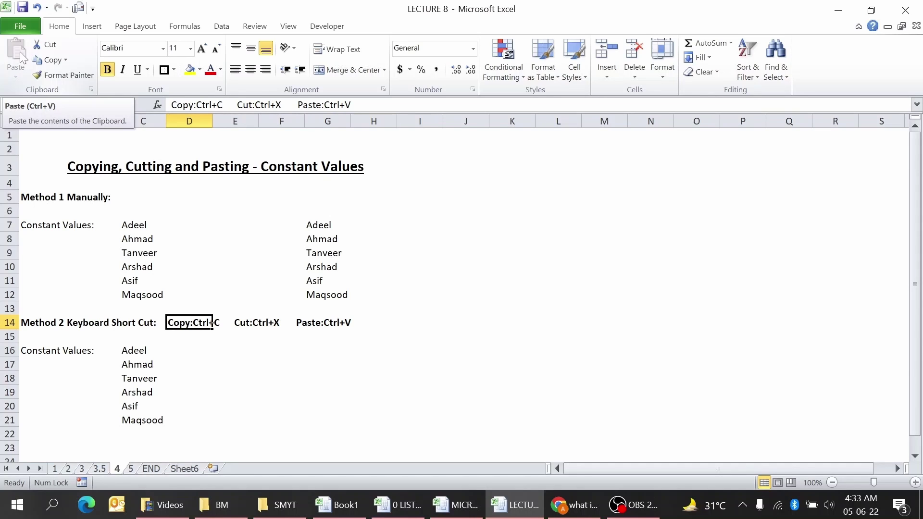
key("Left")
key("Left")
key("Down")
key("Down")
key("Right")
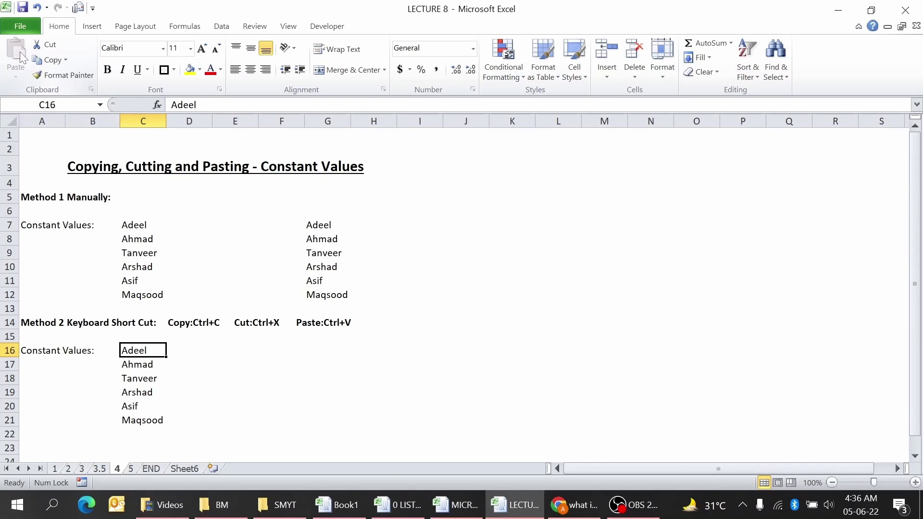
key("ctrl+shift+Down")
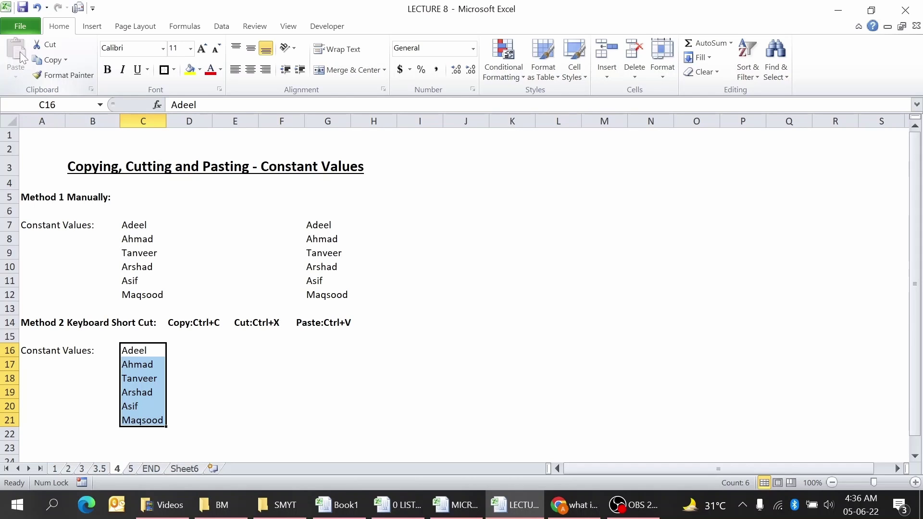
key("ctrl+c")
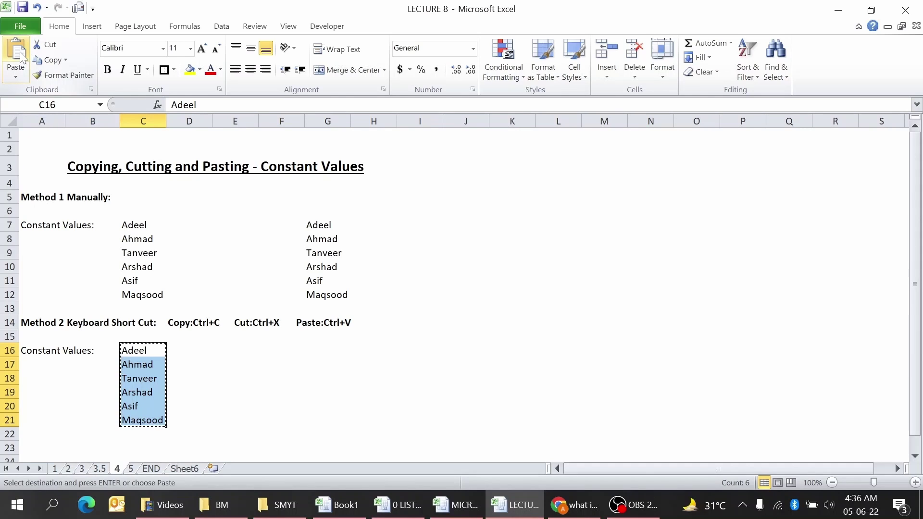
key("Right")
key("Right")
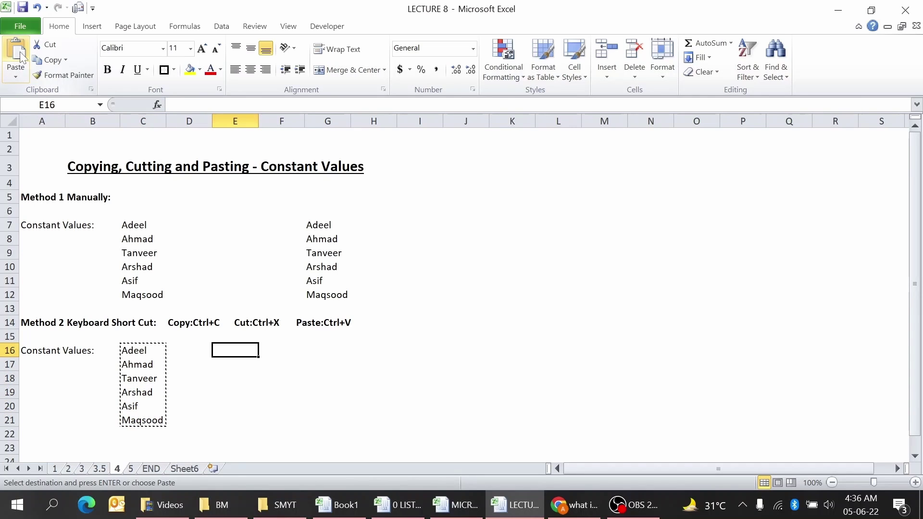
key("ctrl+v")
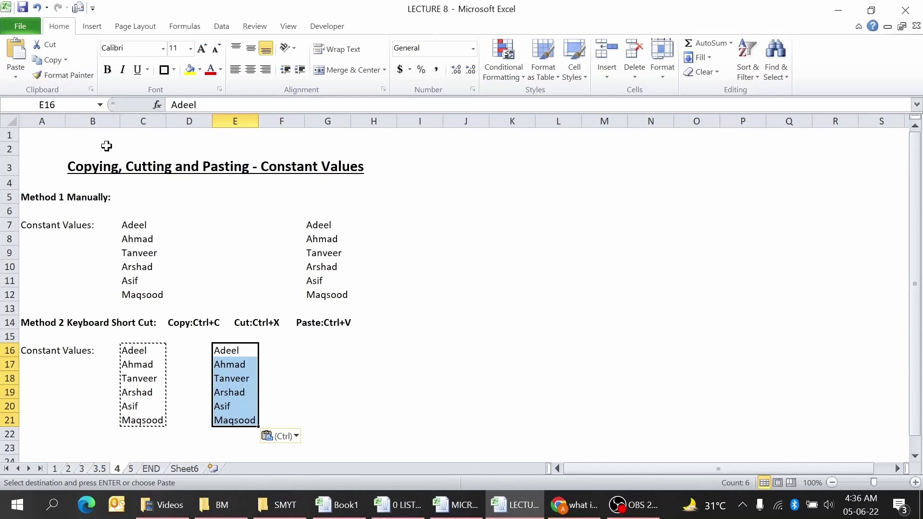
Cut the Method 2 list of constant values in E16:E21 and paste it starting at G16.
key("ctrl+c")
key("Right")
key("Right")
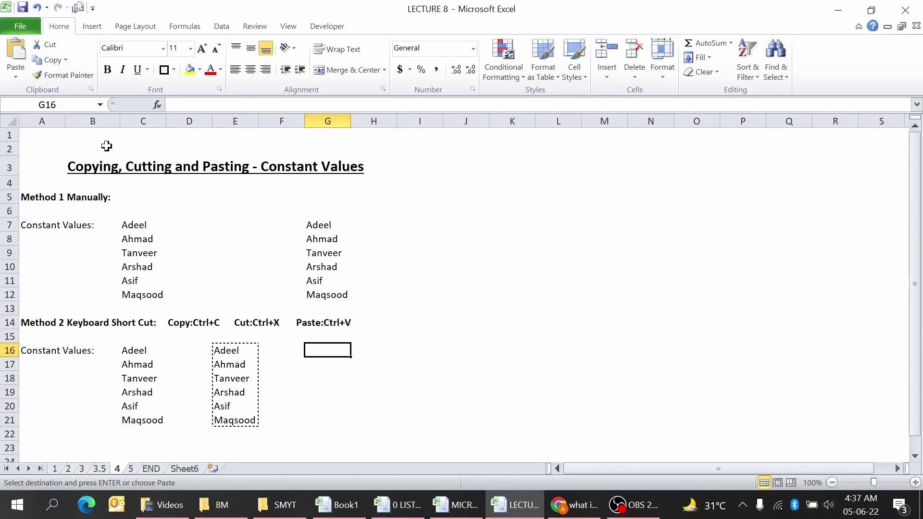
key("ctrl+v")
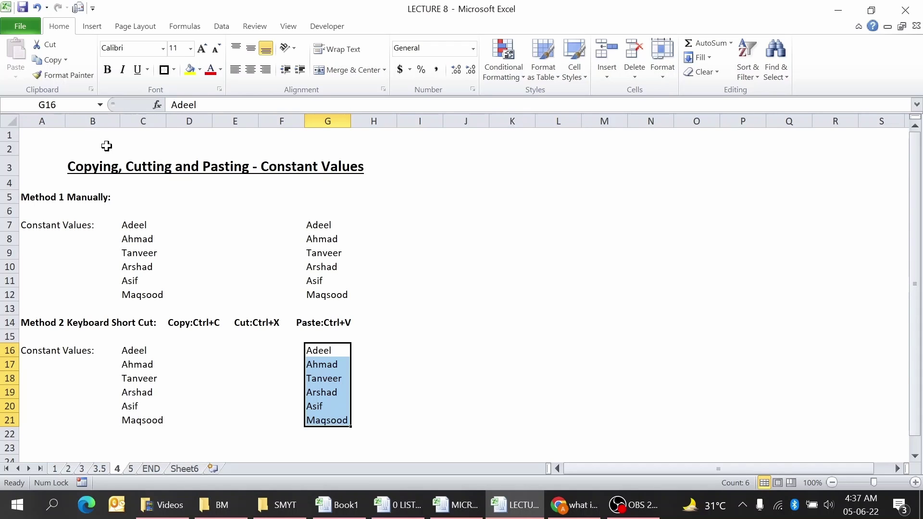
Go to sheet 5 and examine the Relative Cell References example, including the formula in C9 and its label in D9.
key("ctrl+Page_Down")
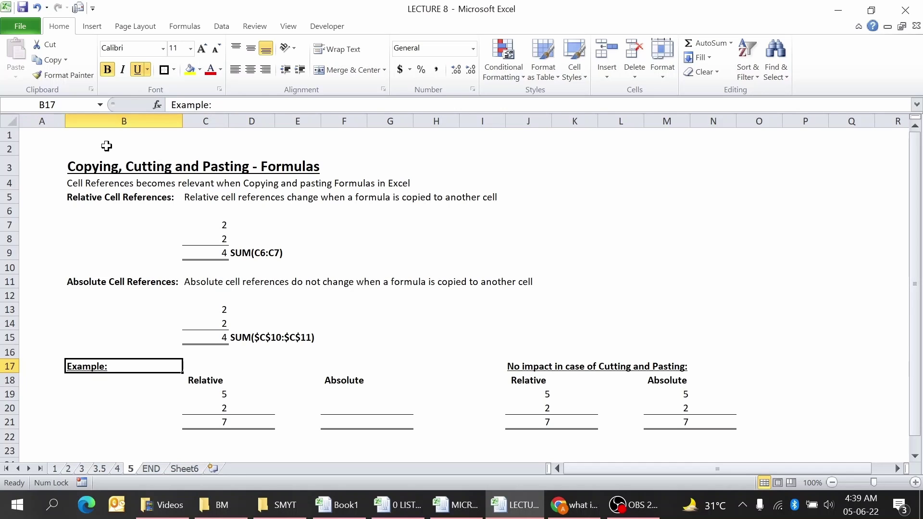
key("Down")
key("Down")
key("Down")
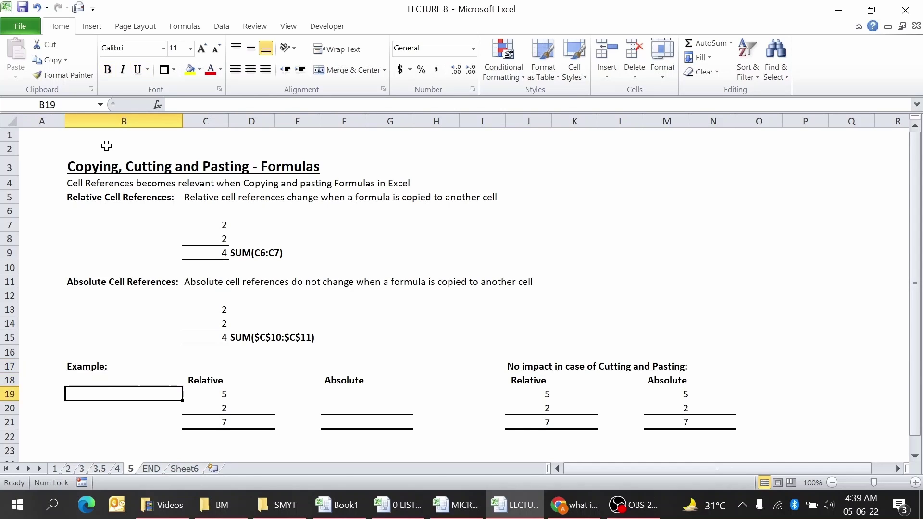
key("Up")
key("Up")
key("Up")
key("Up")
key("Up")
key("Up")
key("Up")
key("Up")
key("Up")
key("Up")
key("Up")
key("Up")
key("Right")
key("Up")
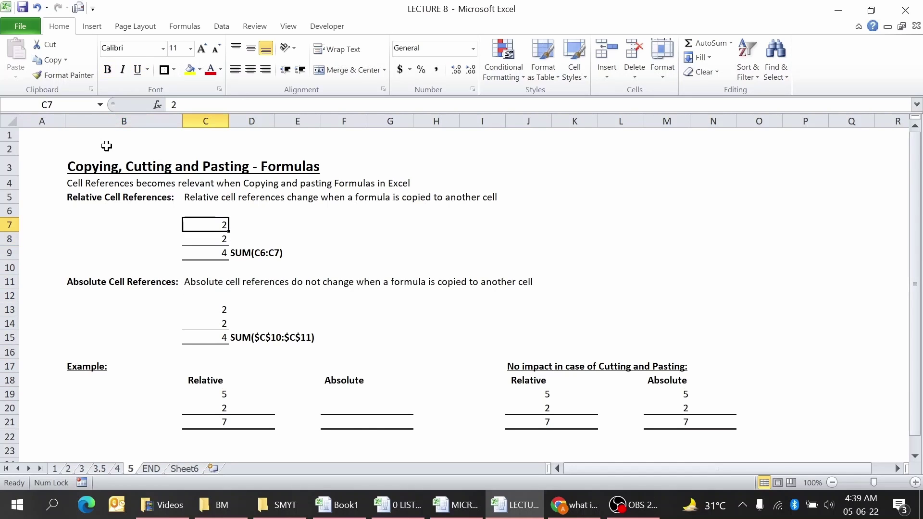
key("Down")
key("Down")
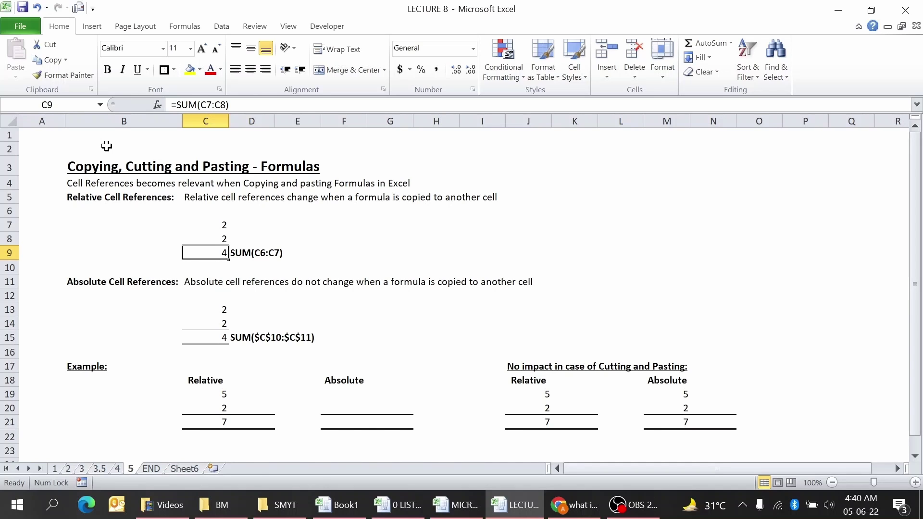
key("Right")
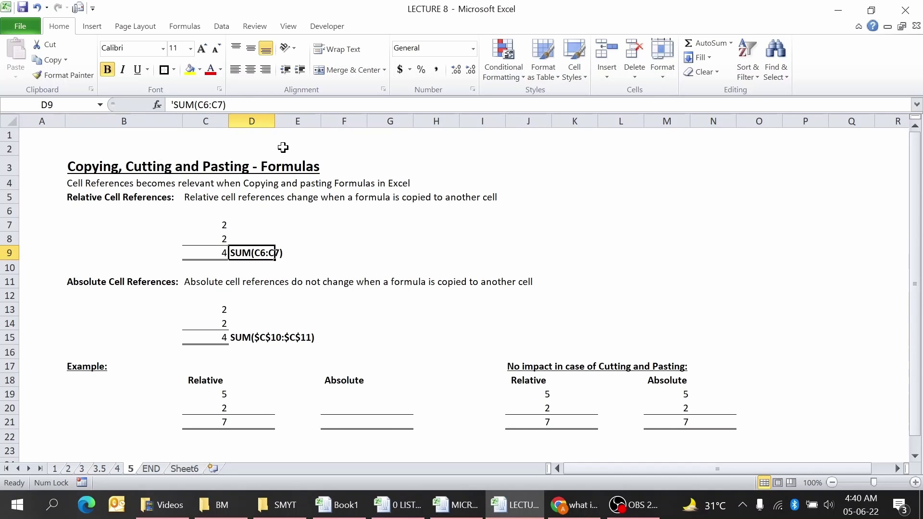
Examine the formula in C15 of the Absolute Cell References example.
key("Down")
key("Down")
key("Down")
key("Down")
key("Down")
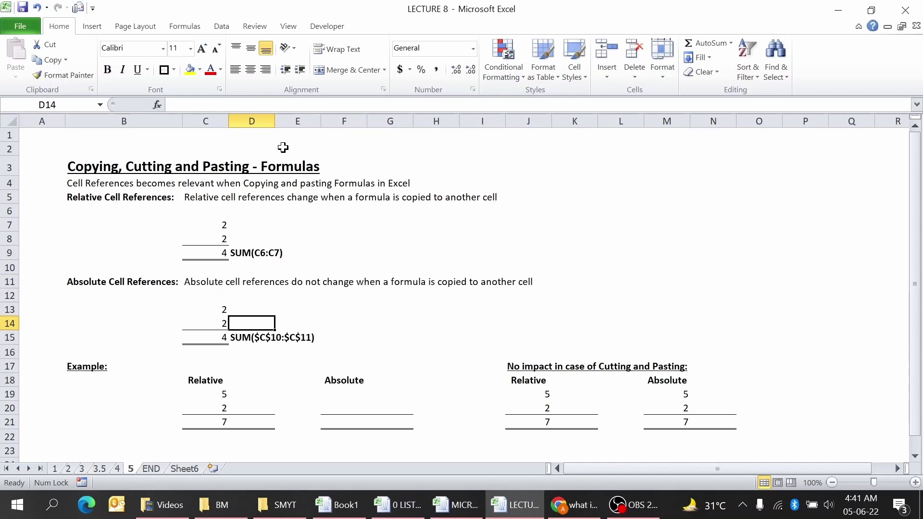
key("Left")
key("Down")
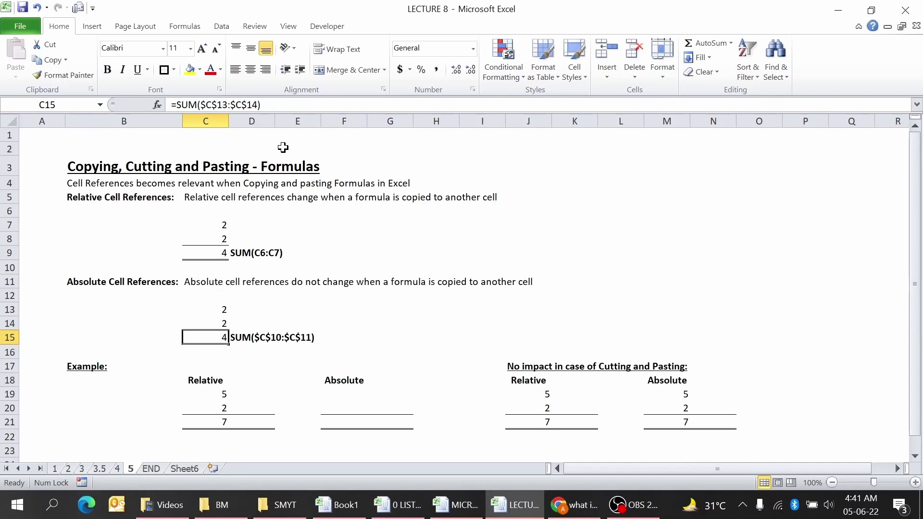
Copy the relative SUM formula from C9 and paste it into C15 of the Absolute Cell References example.
key("Up")
key("Up")
key("Up")
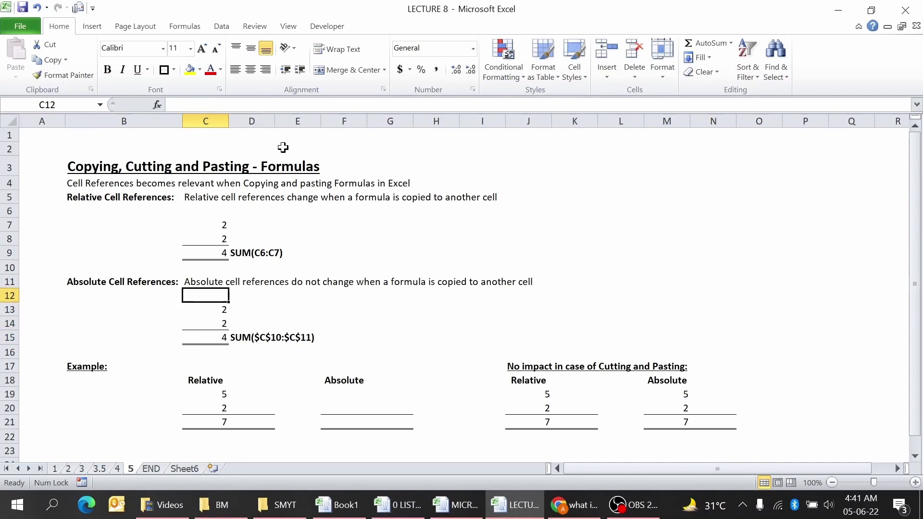
key("Up")
key("Up")
key("Up")
key("ctrl+c")
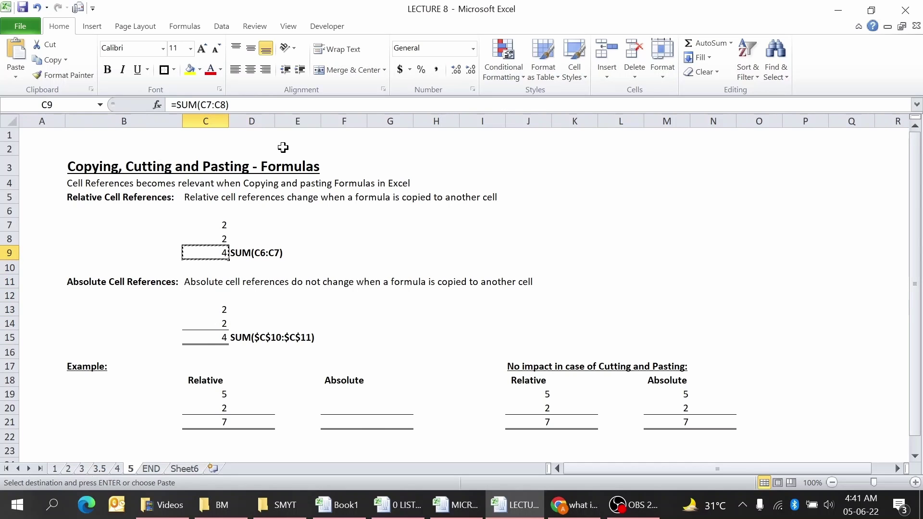
key("Down")
key("Down")
key("Down")
key("Down")
key("Down")
key("Down")
key("Return")
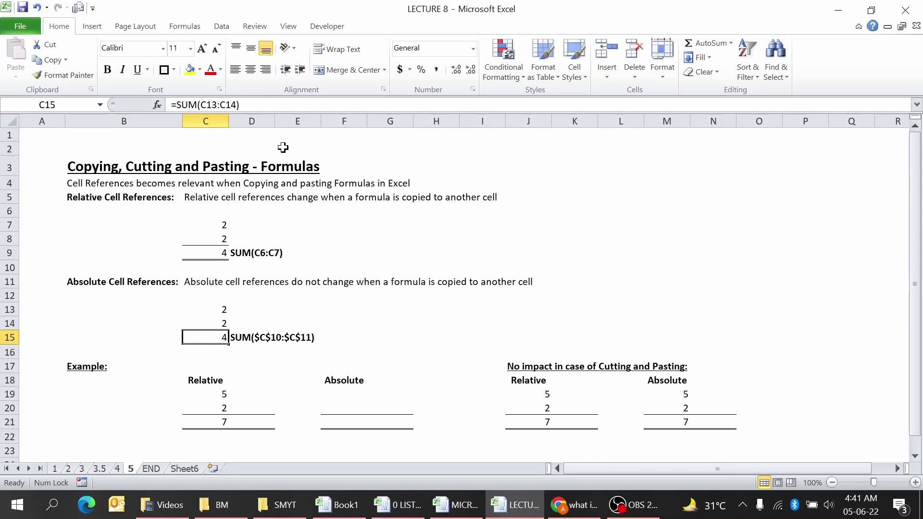
Make both references in the C15 formula absolute so that it is =SUM($C$13:$C$14).
key("F2")
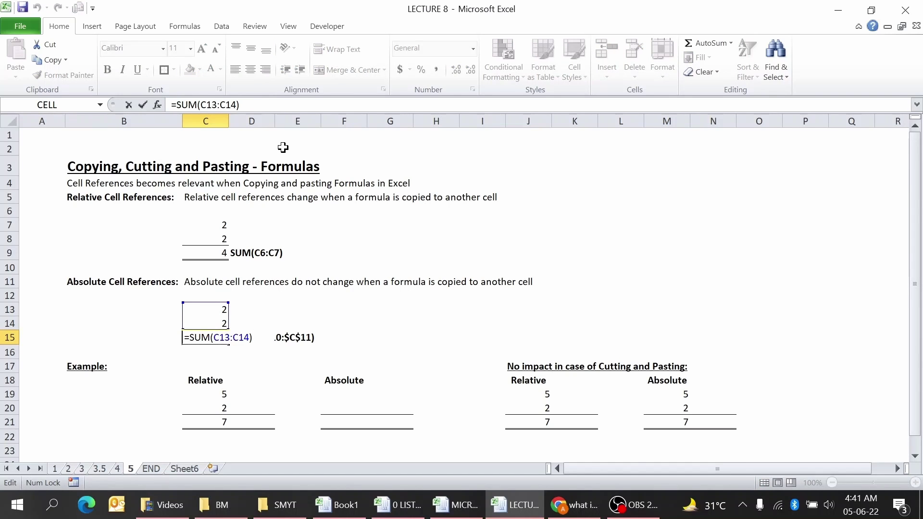
left_click(210, 104)
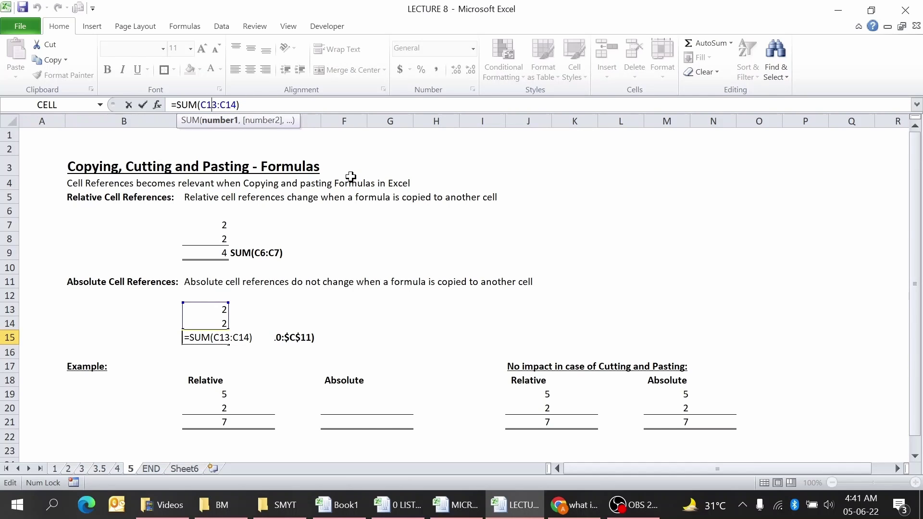
key("F4")
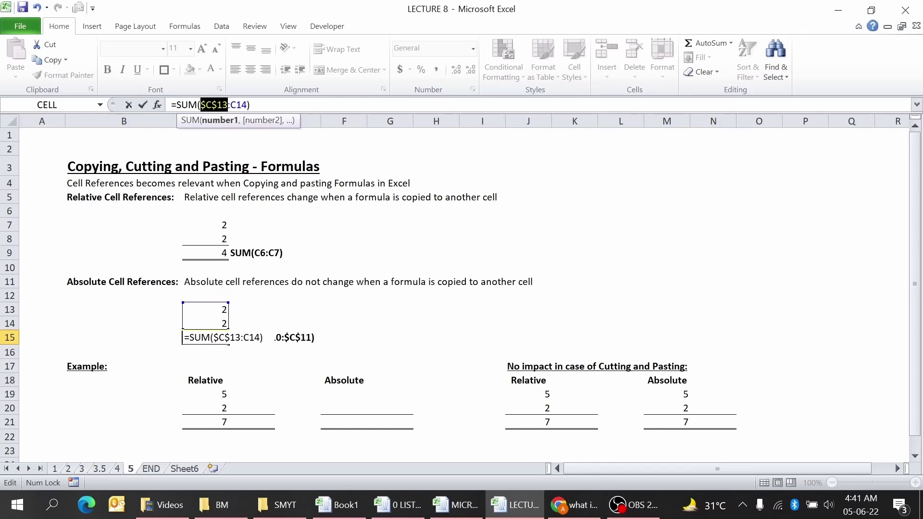
left_click(242, 104)
key("F4")
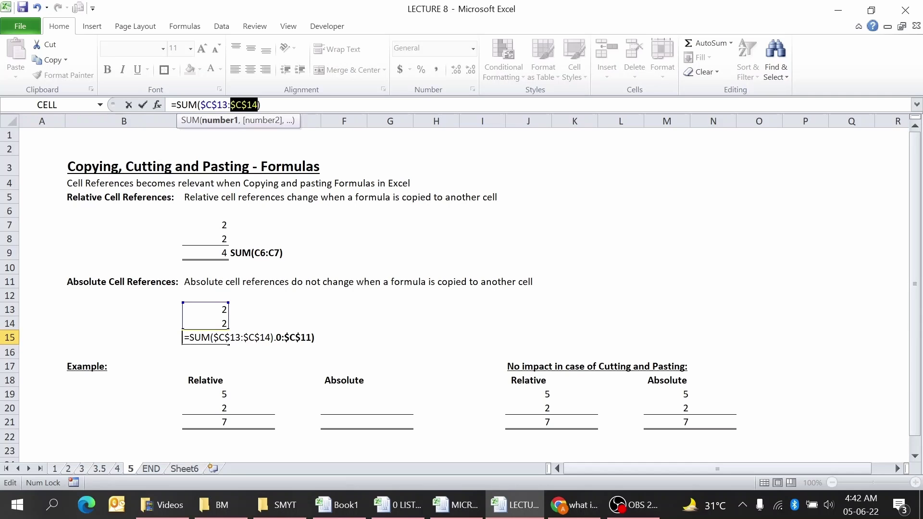
key("Return")
key("Up")
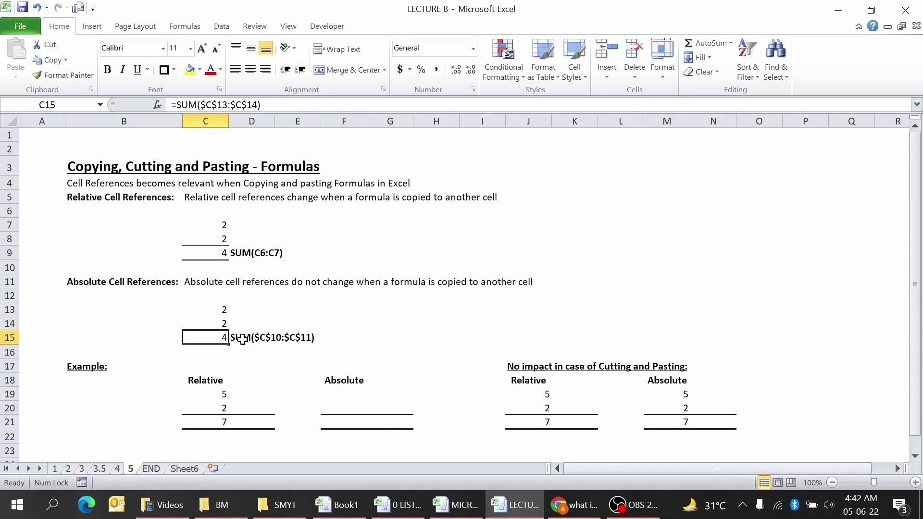
Review the absolute formula label in D15, the Relative example's values in C19:C20 and its formula in C21.
key("Right")
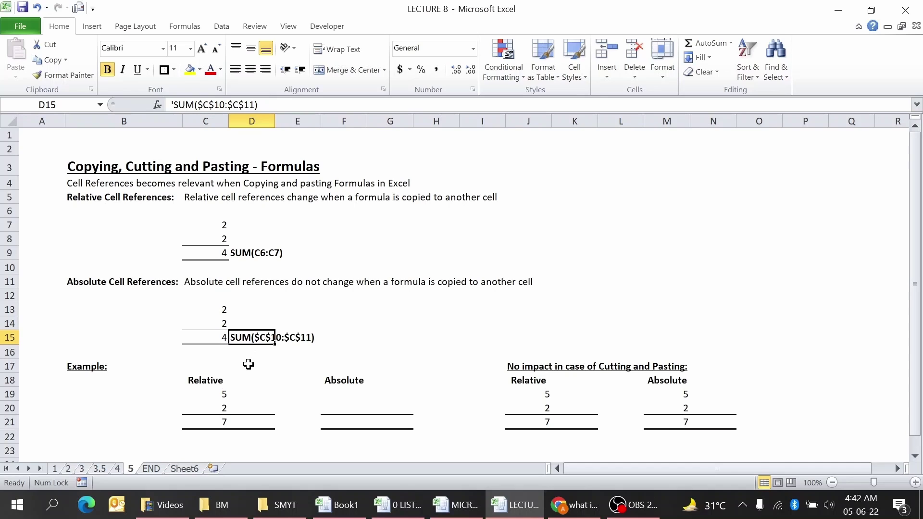
key("Left")
key("Down")
key("Down")
key("Down")
key("Down")
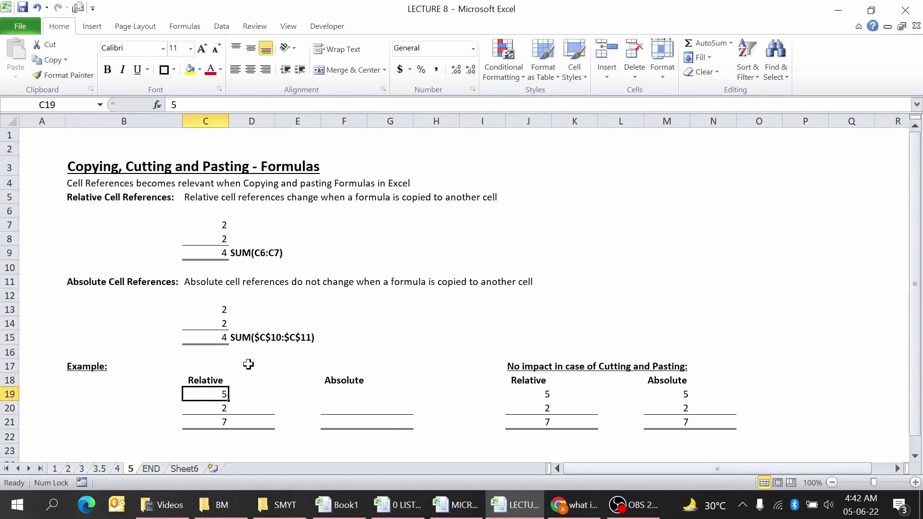
key("Down")
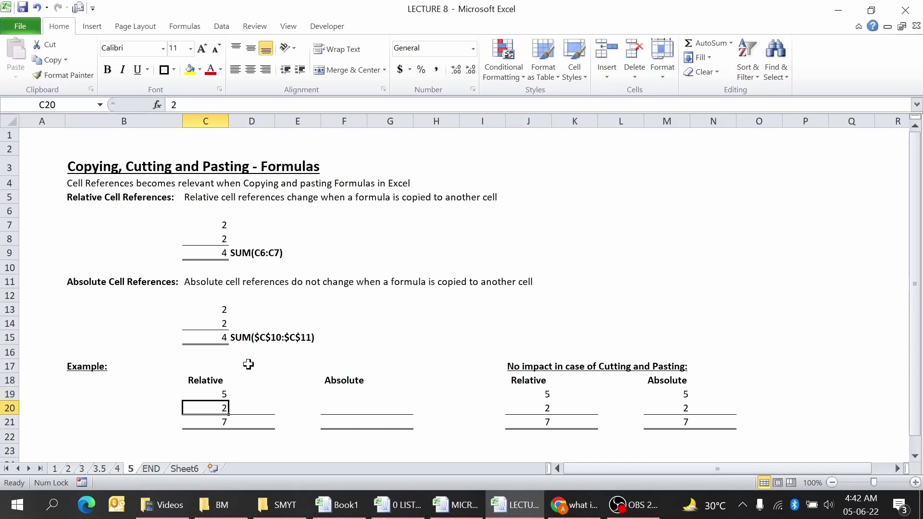
key("Up")
key("Down")
key("Down")
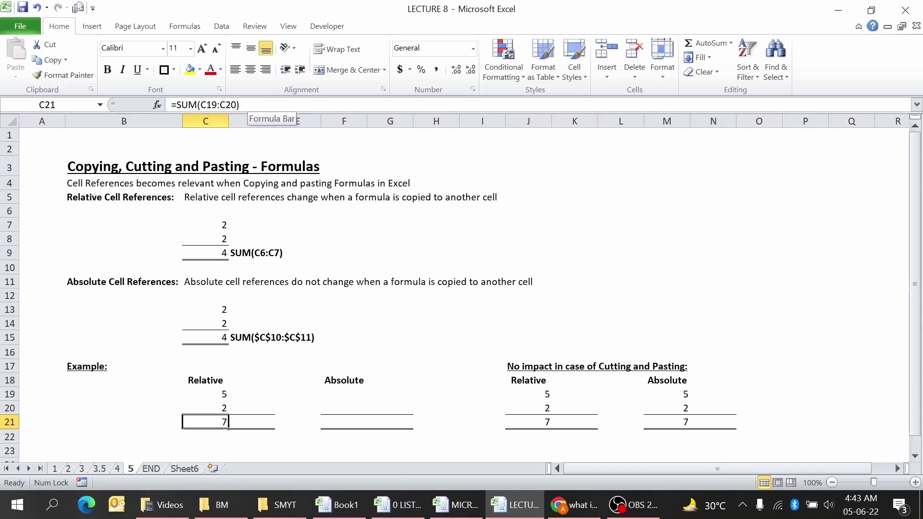
left_click_drag(171, 104, 240, 105)
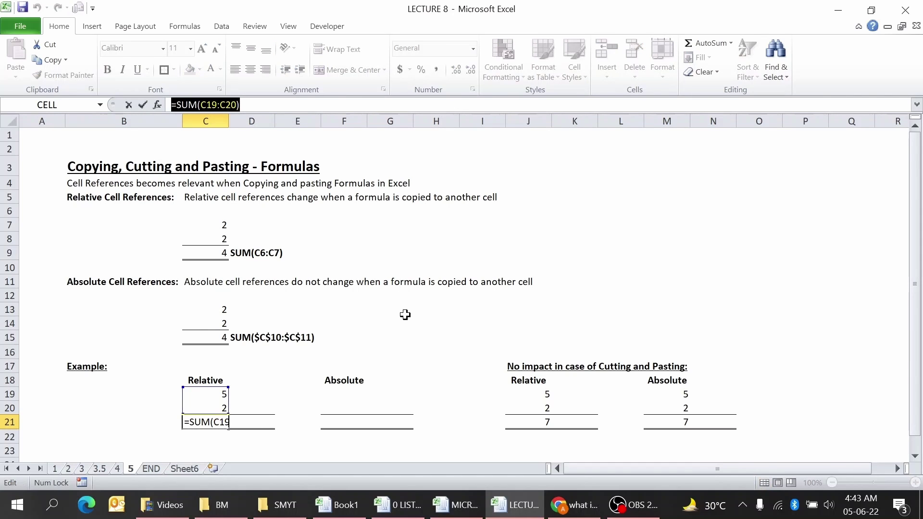
key("Escape")
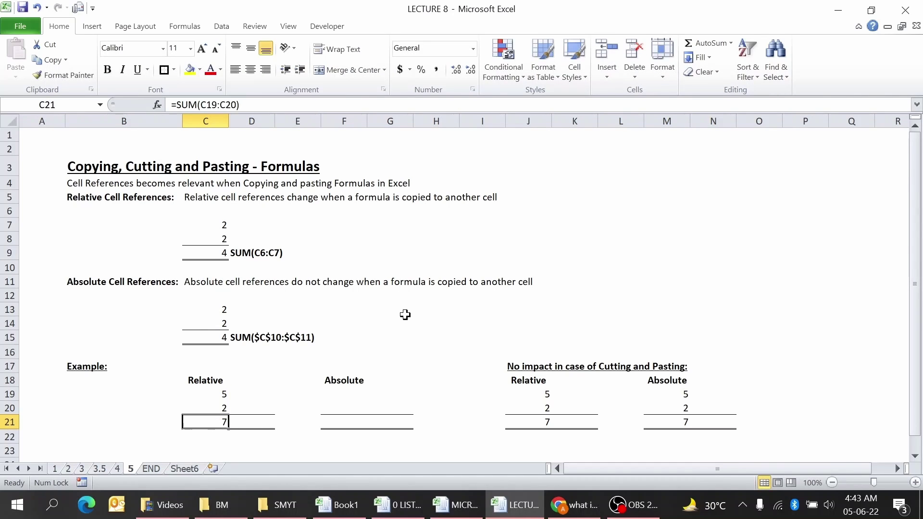
Copy the Relative example's formula from C21 and paste it into D21.
key("ctrl+c")
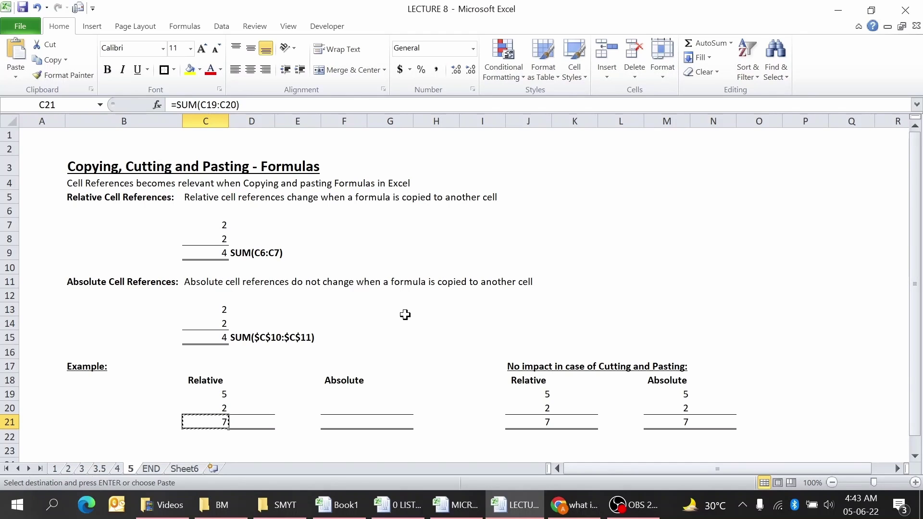
key("Right")
key("Right")
key("Right")
key("Left")
key("Left")
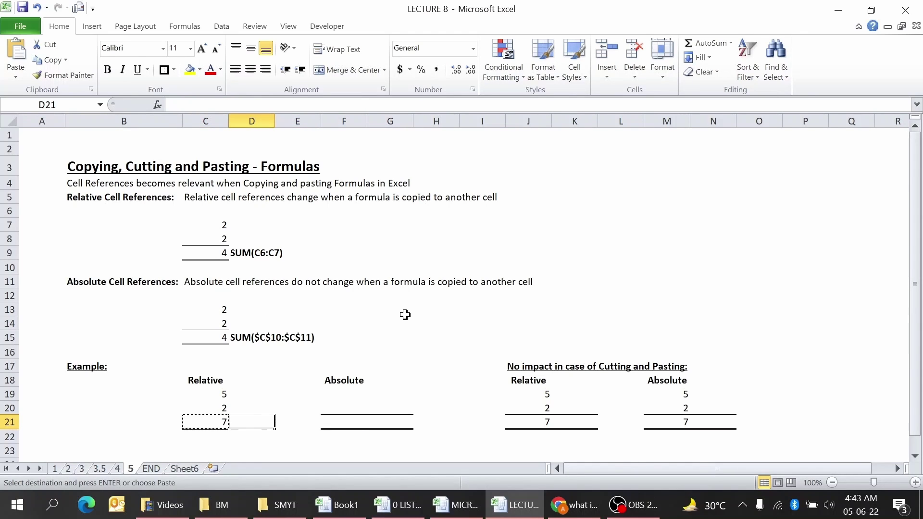
key("ctrl+v")
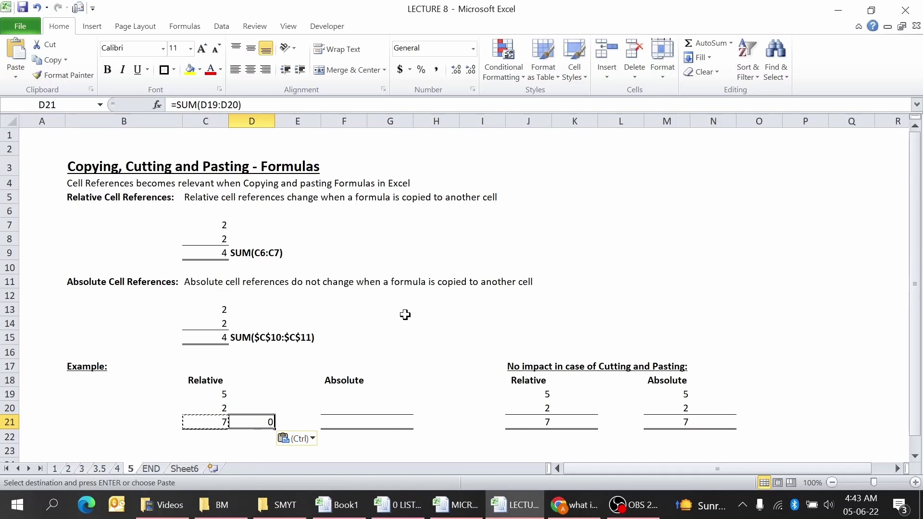
Compare the original SUM formula in C21 with its pasted copy in D21 of the Relative example.
key("Left")
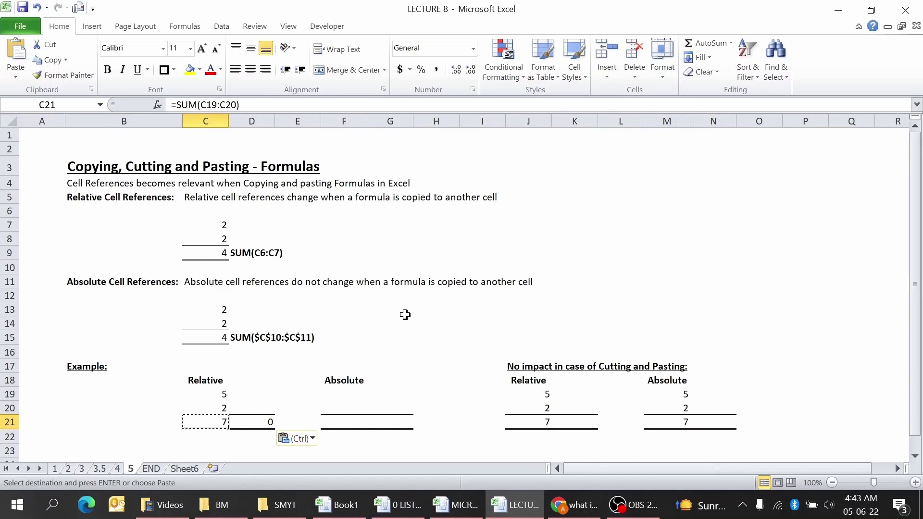
key("Right")
key("Left")
key("Right")
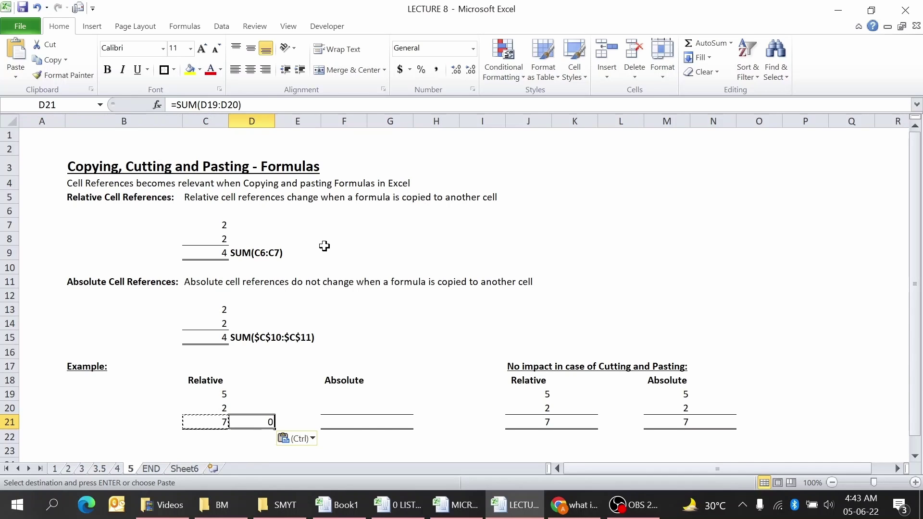
key("Left")
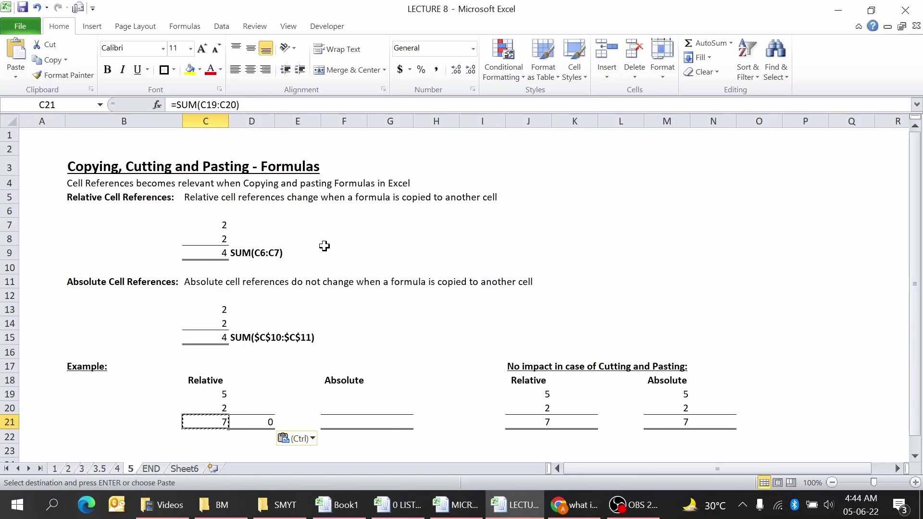
key("Right")
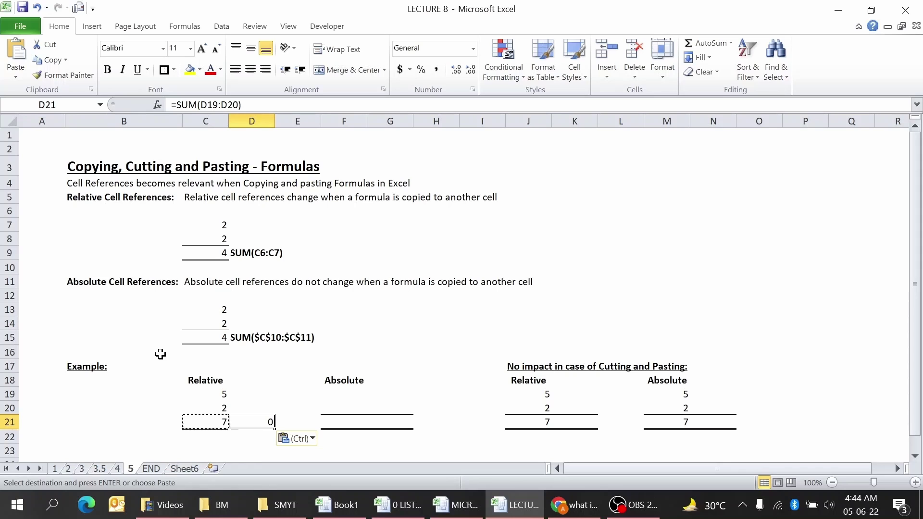
key("Left")
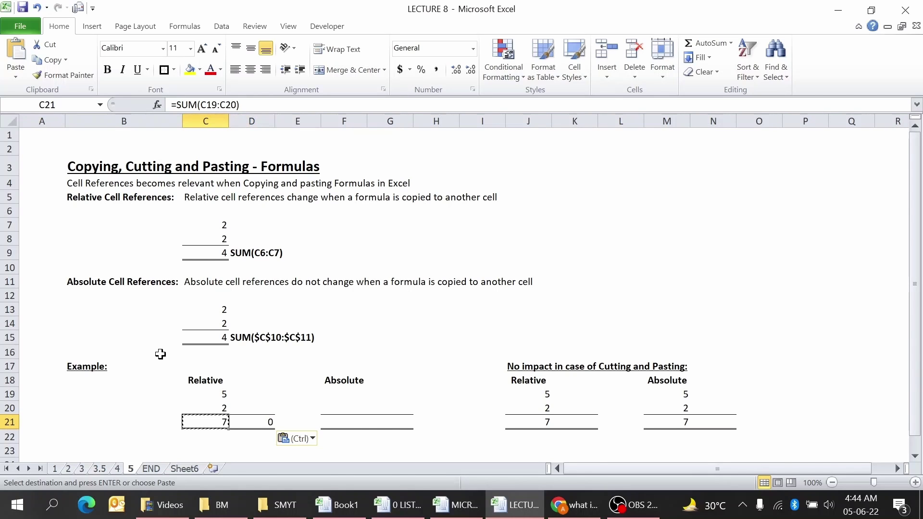
key("Right")
key("Left")
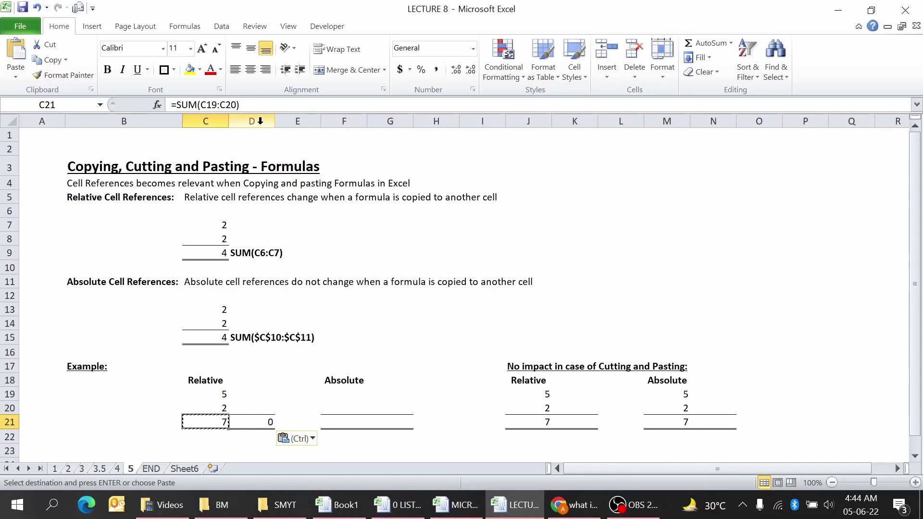
key("Right")
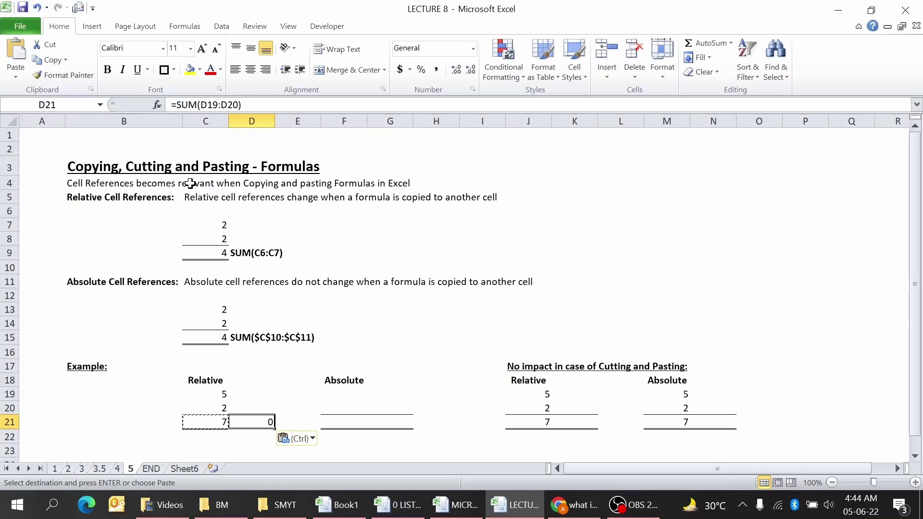
key("Escape")
Copy the Relative example's cells C19:D21 and paste them under the Absolute heading starting at F19.
key("Left")
key("Up")
key("Up")
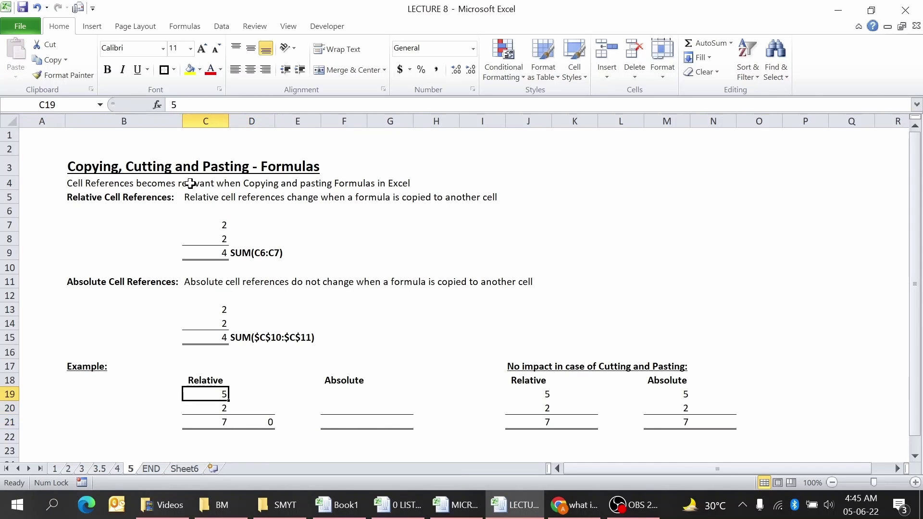
key("shift+Down")
key("shift+Down")
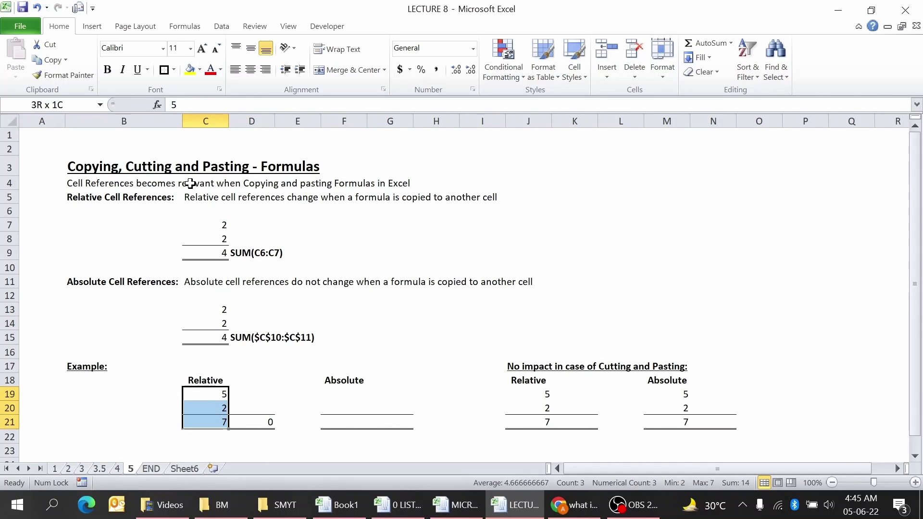
key("shift+Right")
key("ctrl+c")
key("Right")
key("Right")
key("Right")
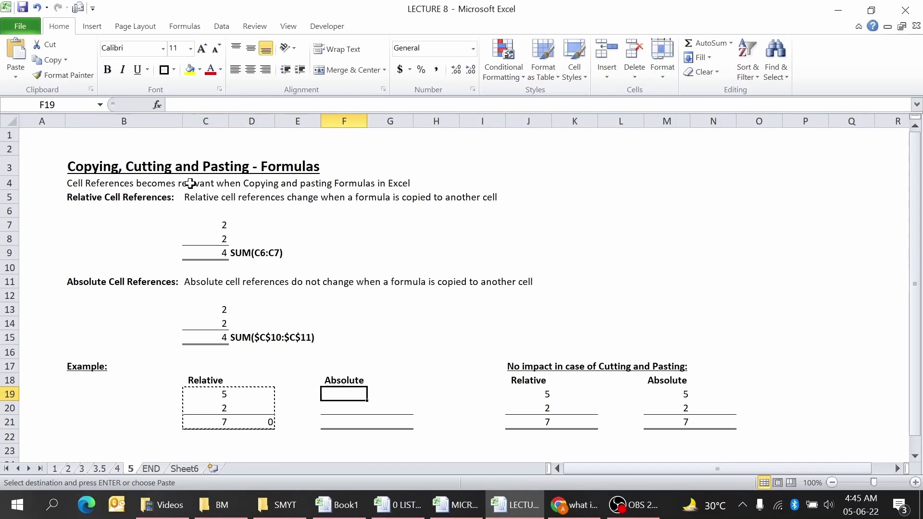
key("Return")
Make both references in the F21 formula absolute so that it is =SUM($F$19:$F$20).
key("Down")
key("Down")
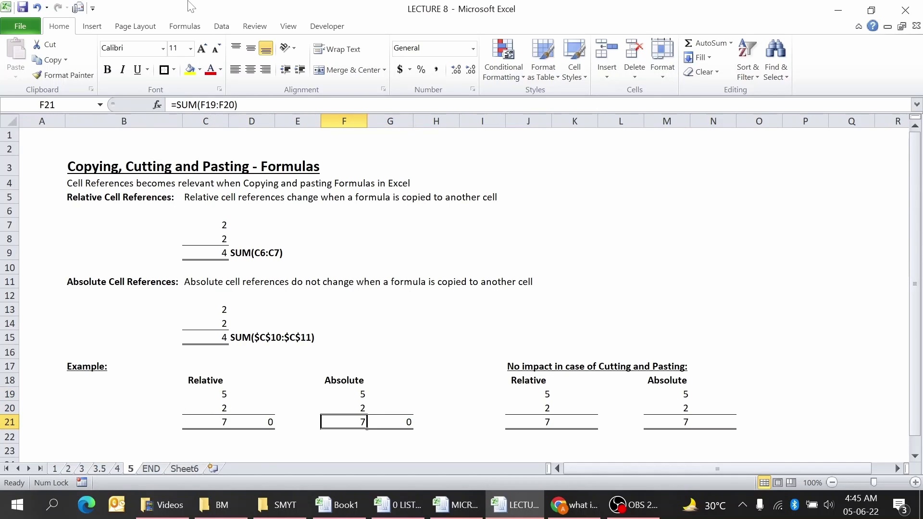
left_click(210, 105)
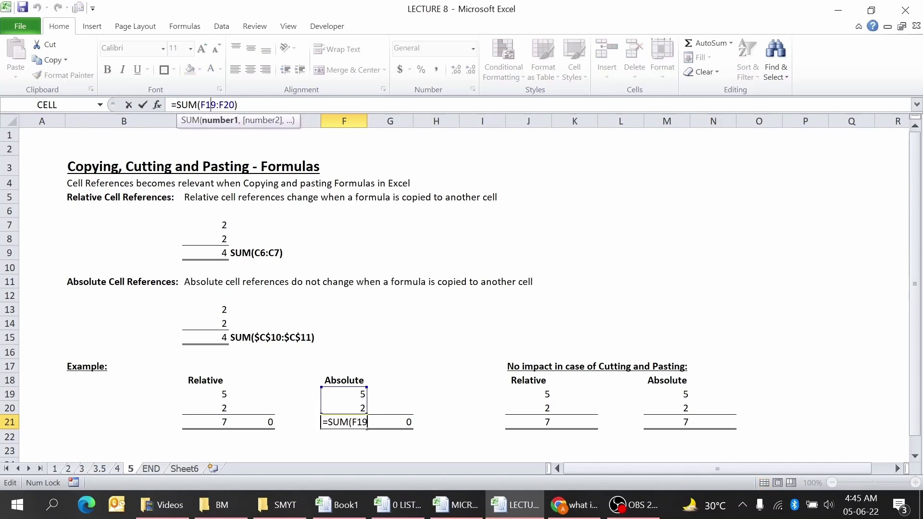
key("F4")
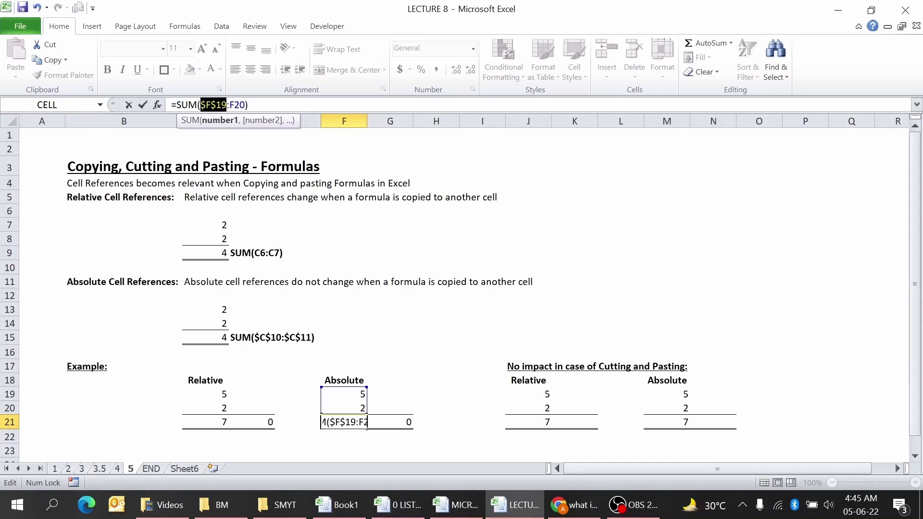
left_click(240, 105)
key("F4")
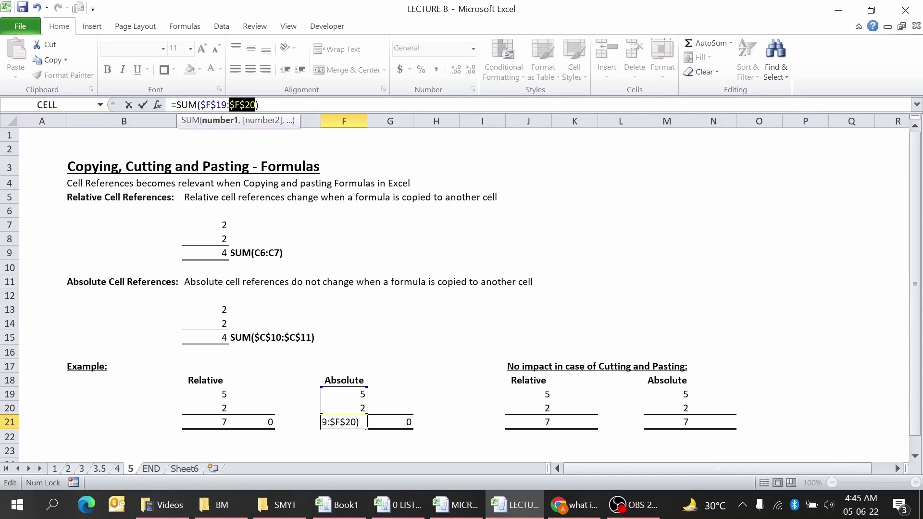
key("Return")
Copy the absolute SUM formula from F21 and paste it over the formula in G21.
key("Up")
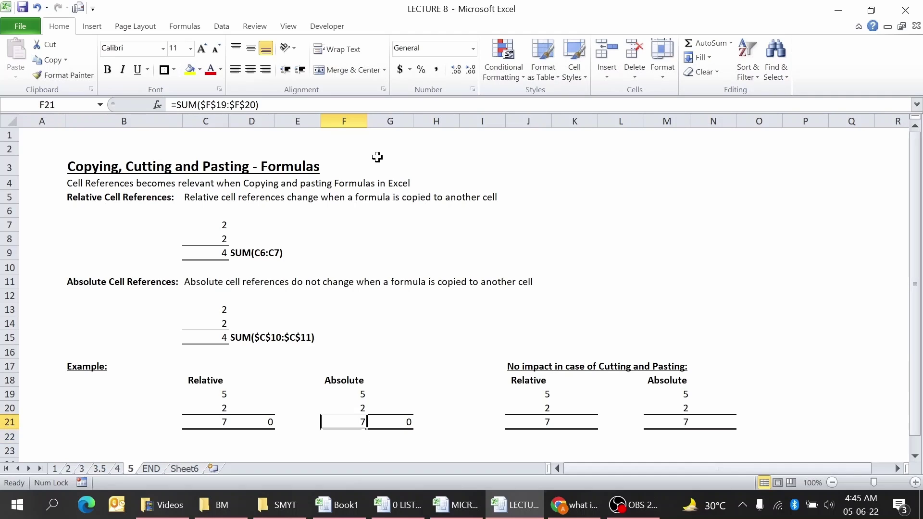
key("ctrl+c")
key("Right")
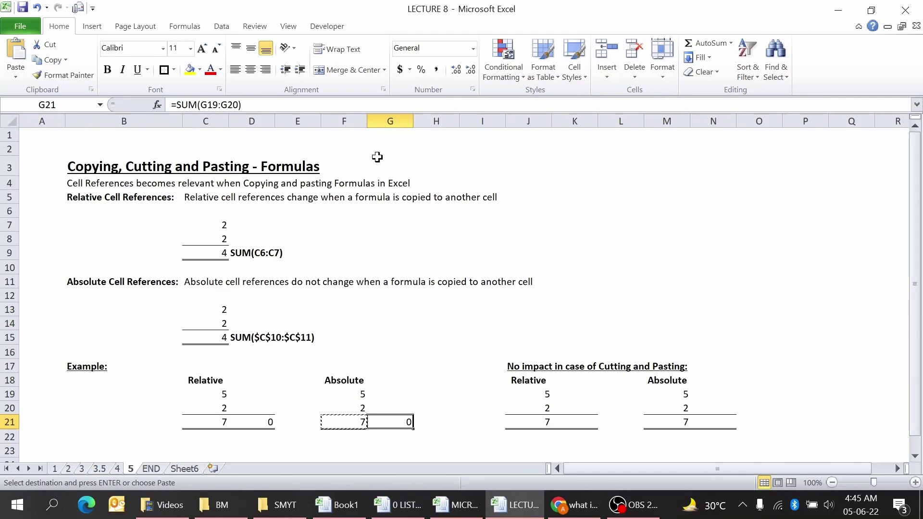
key("ctrl+v")
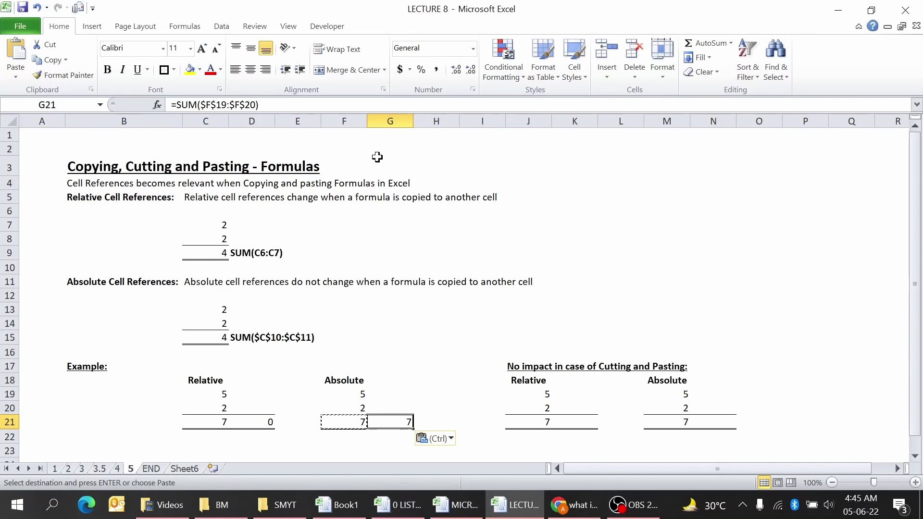
key("Escape")
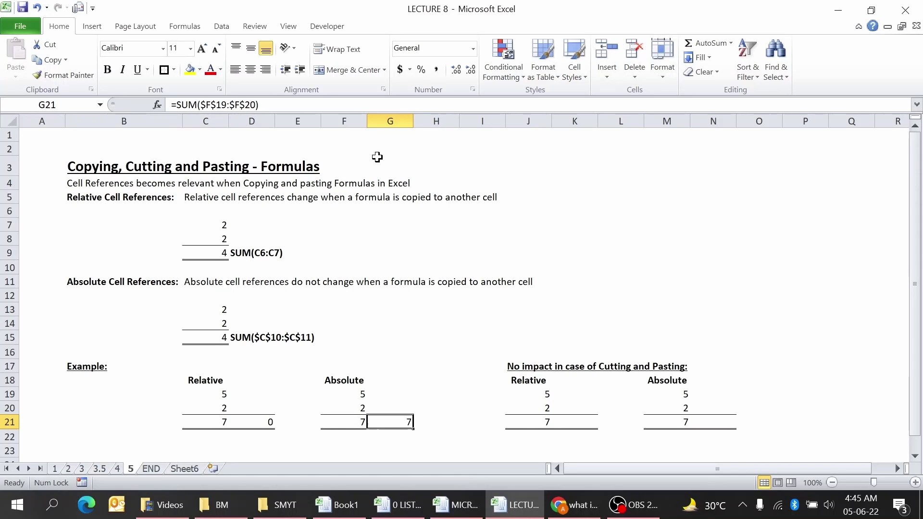
Compare the pasted relative formula in D21 with the absolute formulas in F21 and G21.
key("Left")
key("Left")
key("Left")
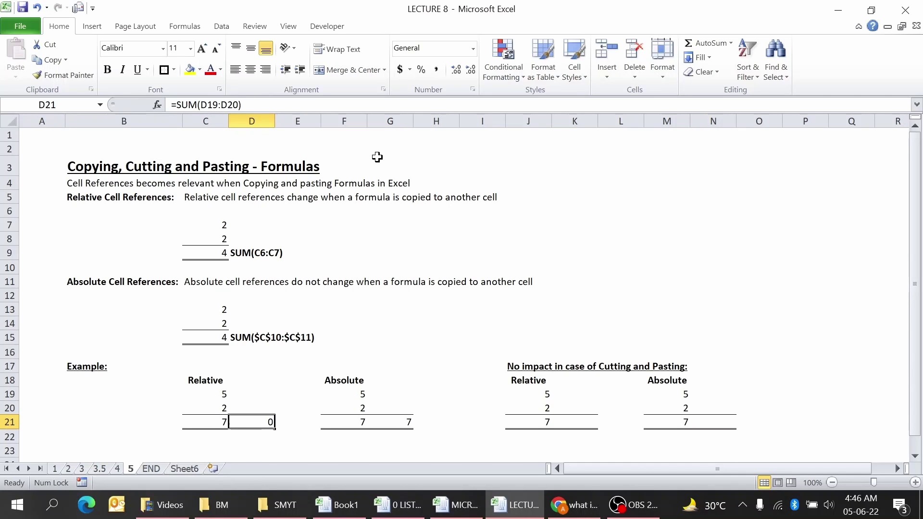
key("Right")
key("Right")
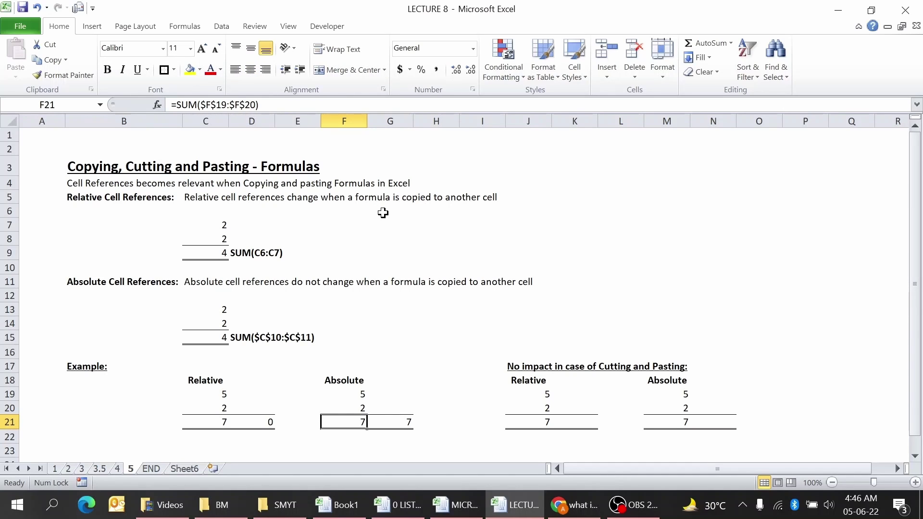
key("Right")
key("Left")
key("Right")
key("Left")
key("Right")
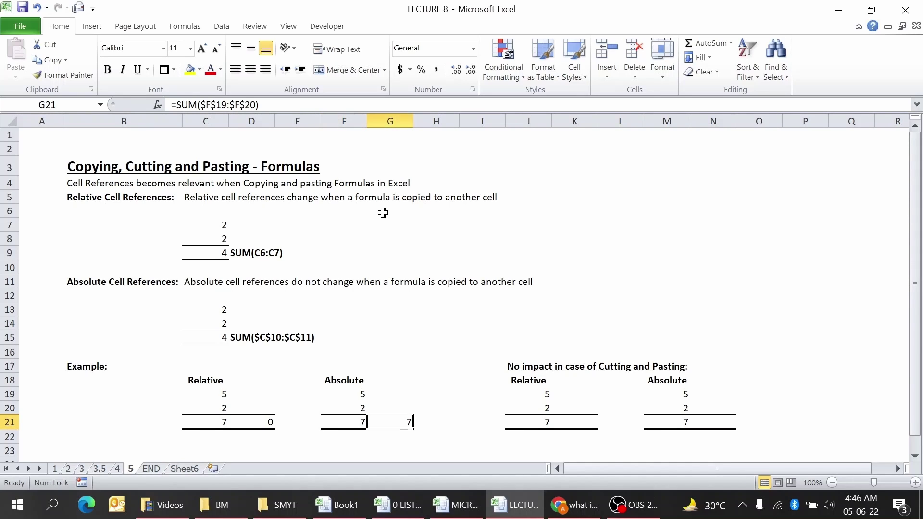
key("Left")
key("Right")
key("Left")
key("Right")
key("Left")
key("Right")
key("Left")
key("Right")
key("Left")
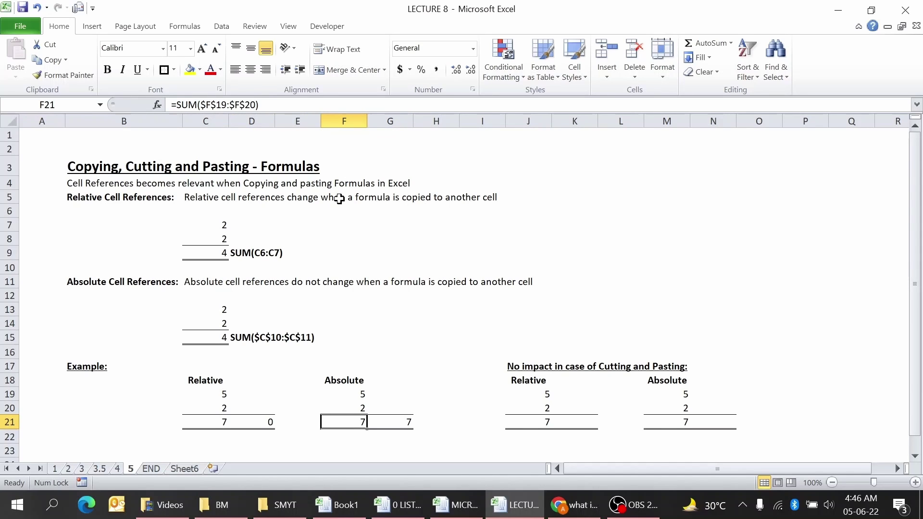
key("Right")
key("Left")
key("Right")
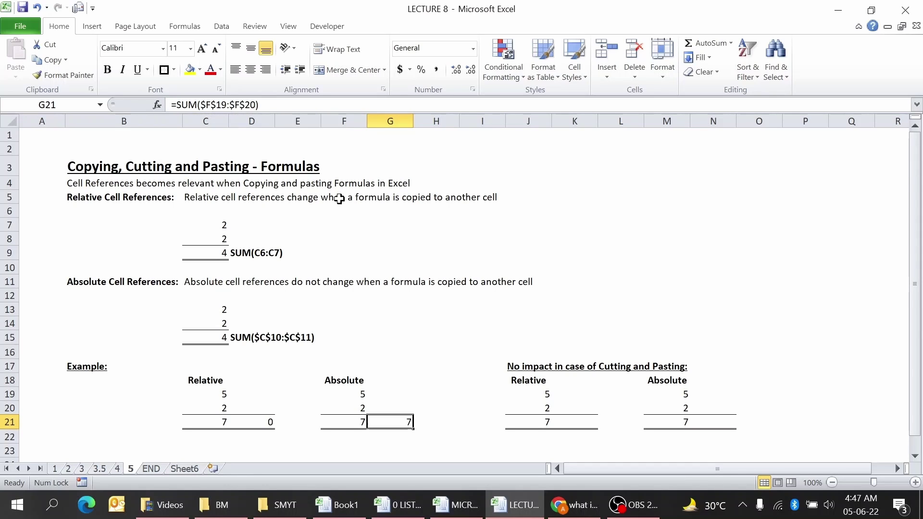
Cut the relative SUM formula from J21 in the cutting and pasting example and paste it into K21.
key("Right")
key("Right")
key("Right")
key("Up")
key("Up")
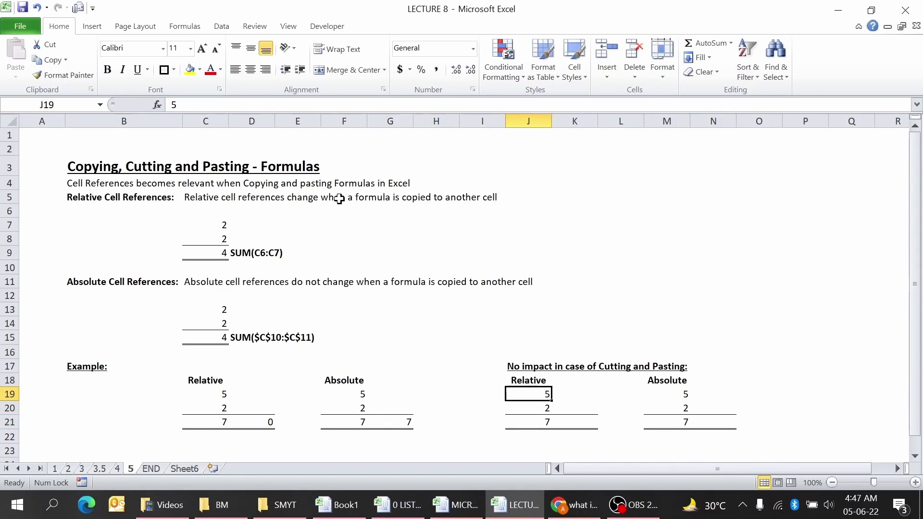
key("Down")
key("Down")
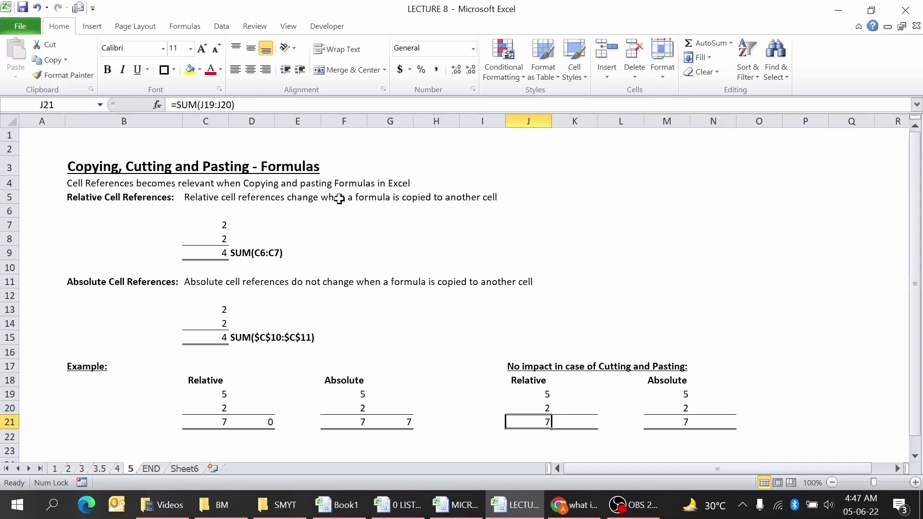
key("ctrl+x")
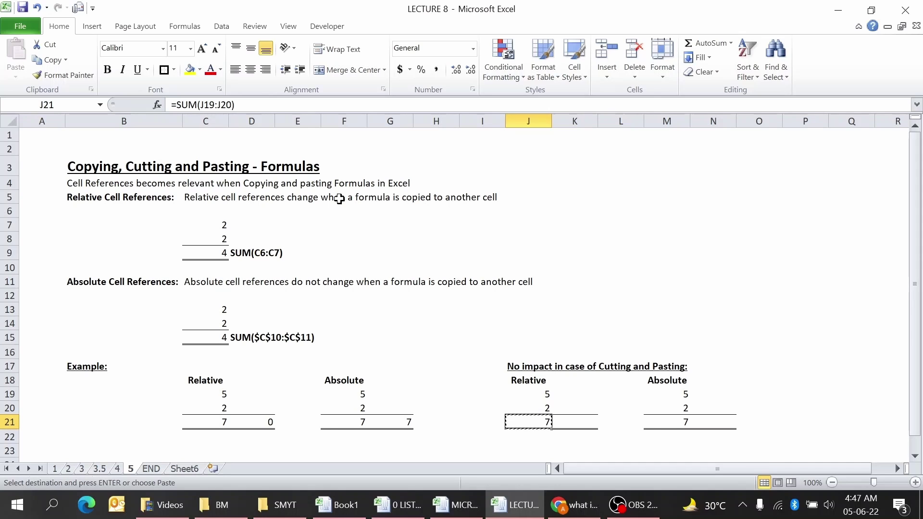
key("Right")
key("ctrl+v")
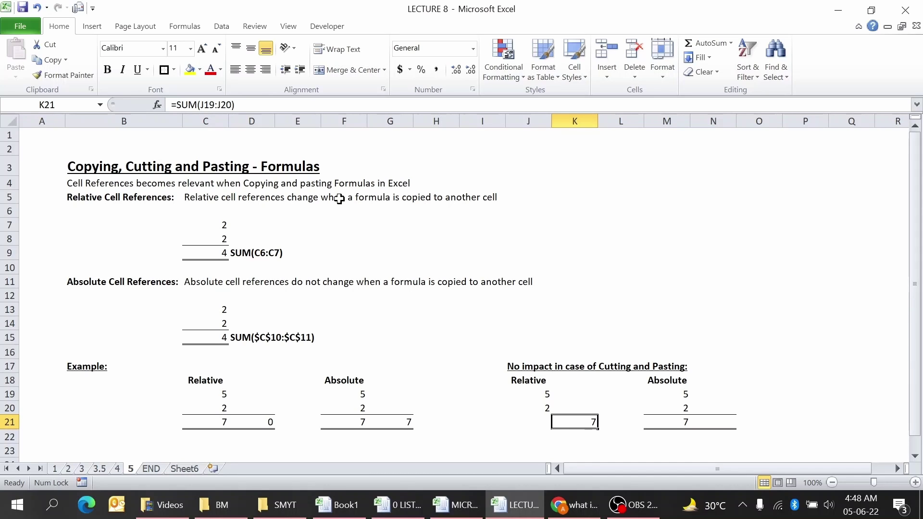
Cut the absolute SUM formula from M21 in the cutting and pasting example and paste it into N21.
key("Right")
key("Right")
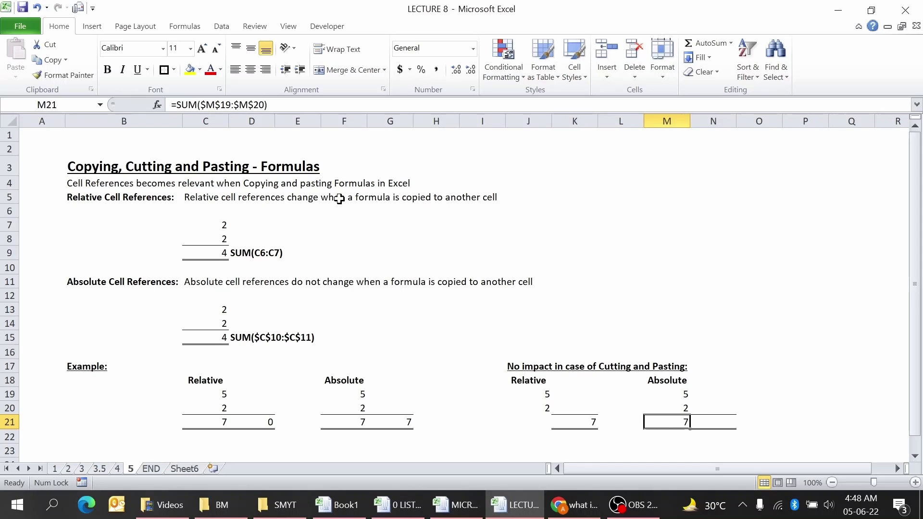
key("ctrl+x")
key("Right")
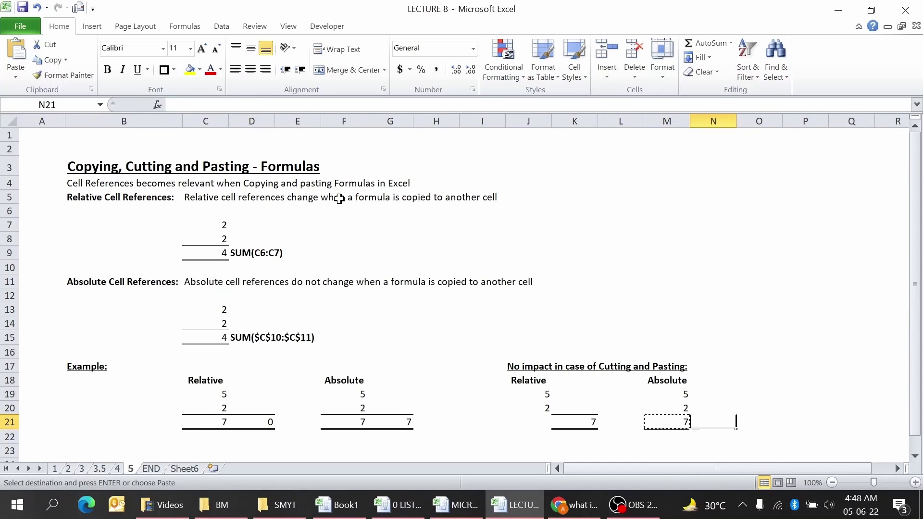
key("ctrl+v")
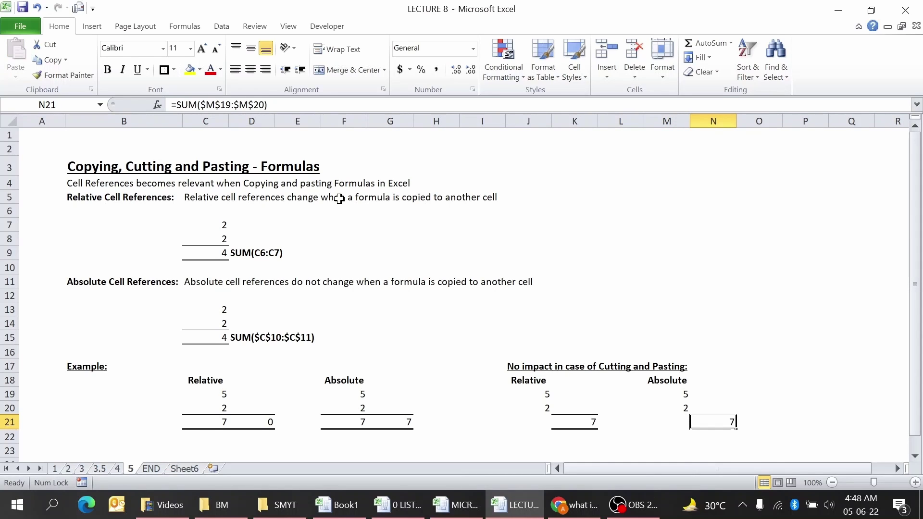